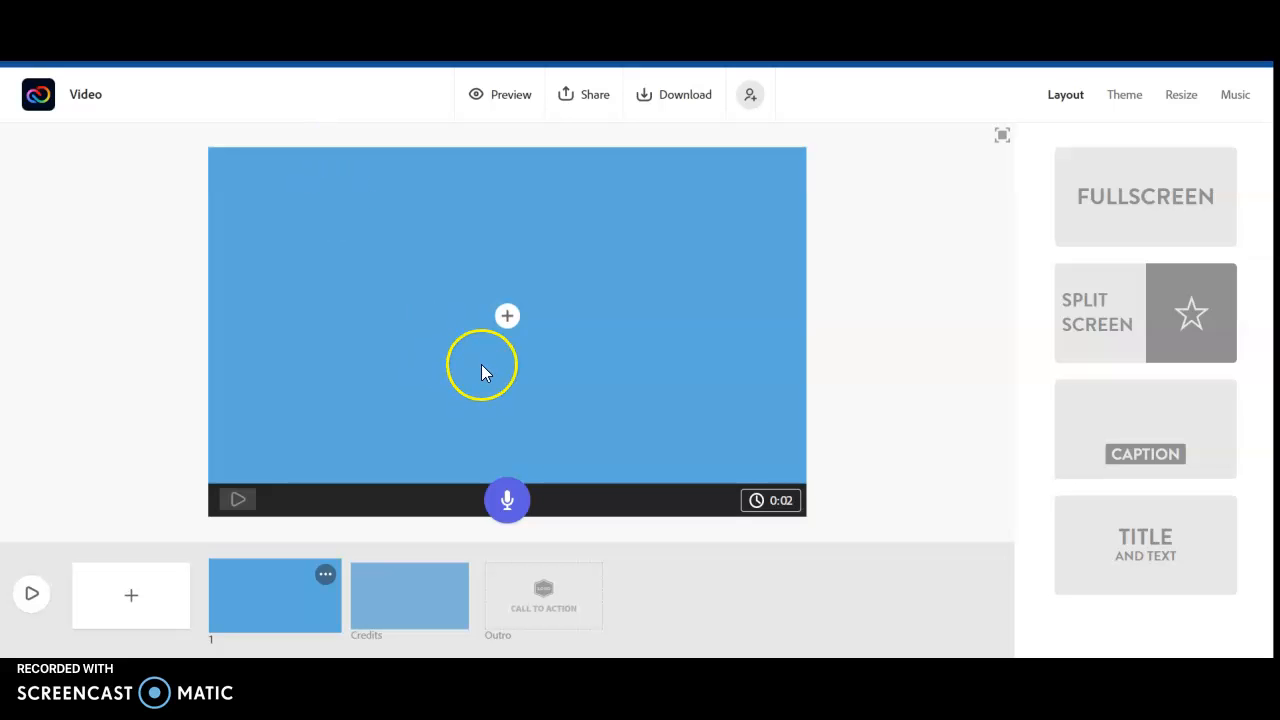
# Upload the image file garvey from the computer as the photo on the first slide.
pyautogui.click(507, 318)
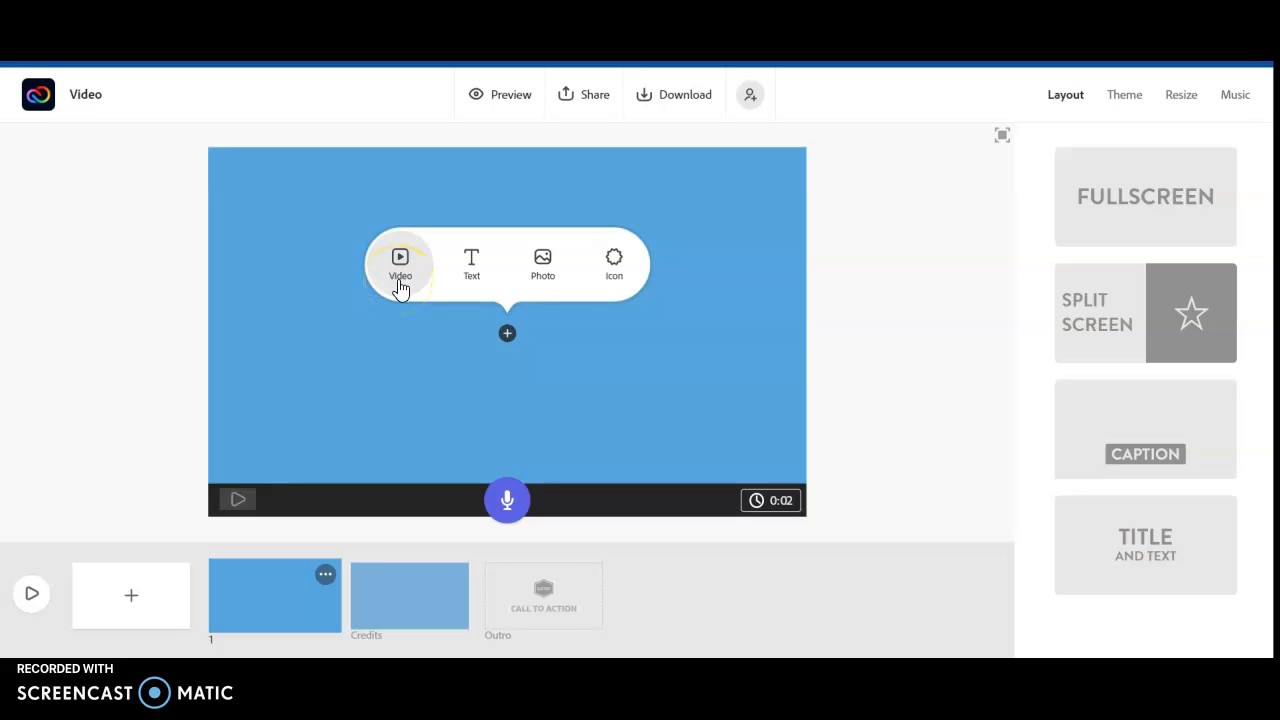
pyautogui.click(543, 275)
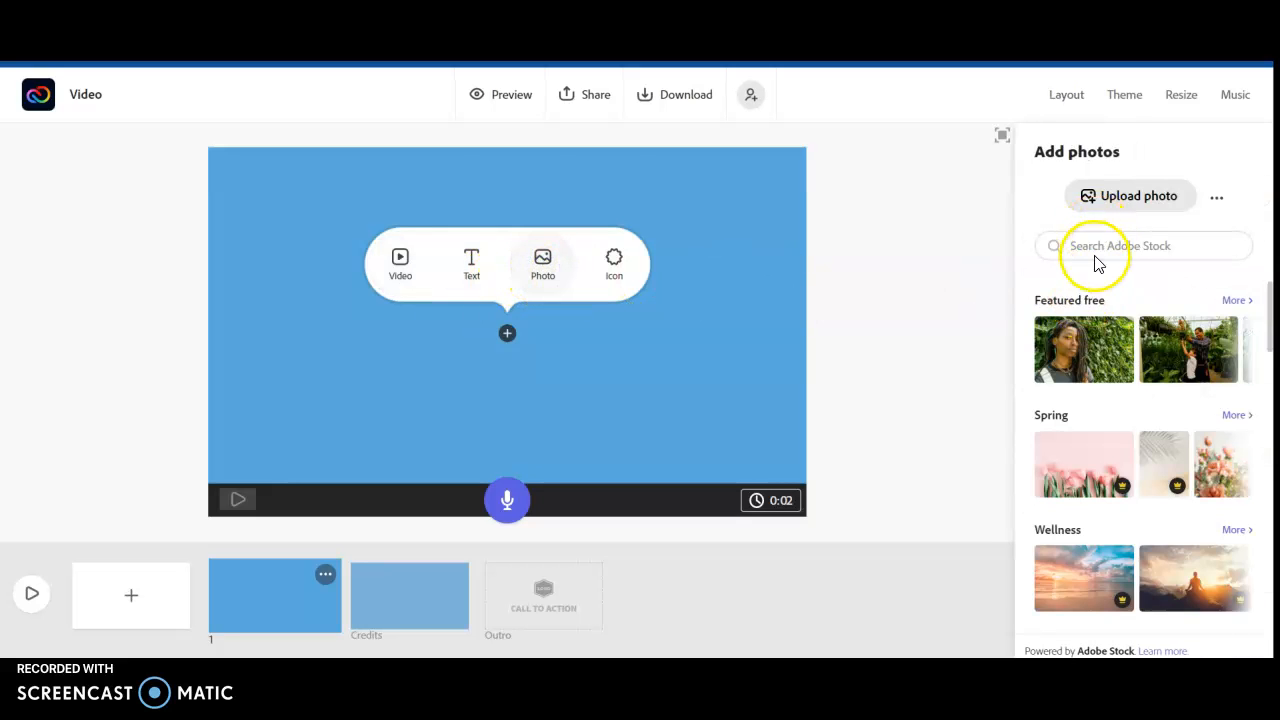
pyautogui.click(1134, 204)
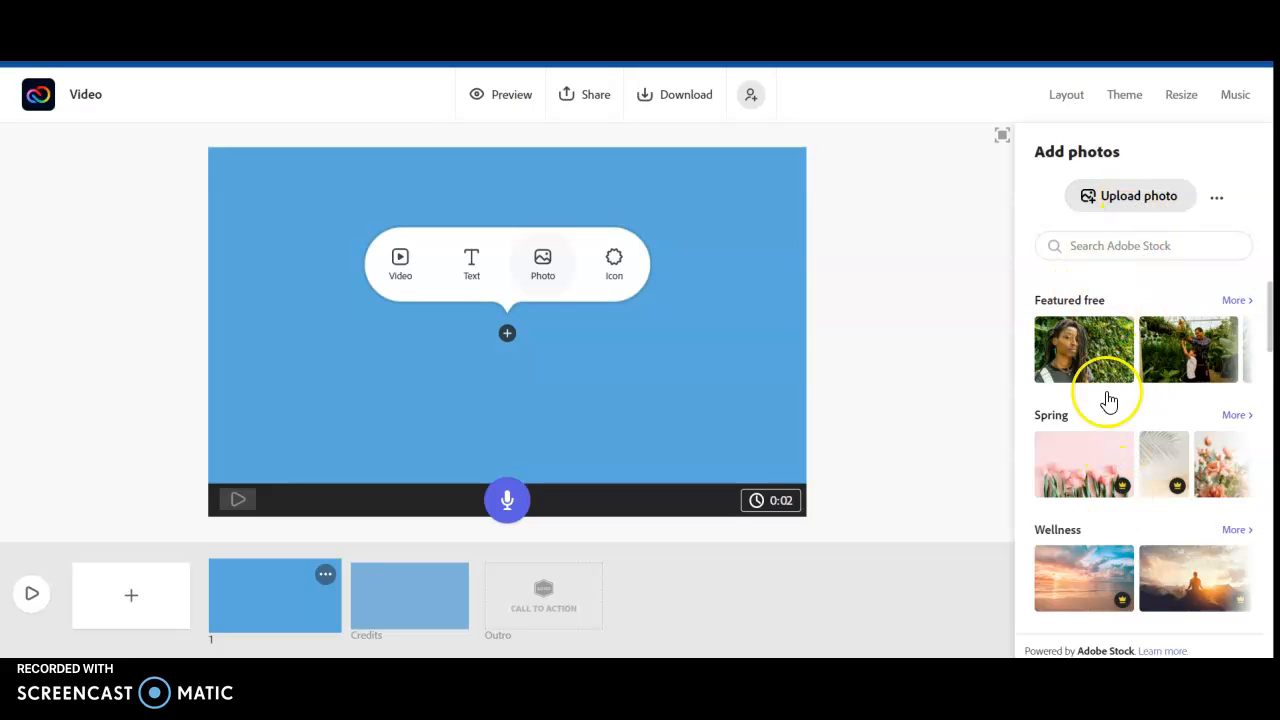
pyautogui.scroll(-3, 1117, 460)
pyautogui.scroll(3, 1117, 460)
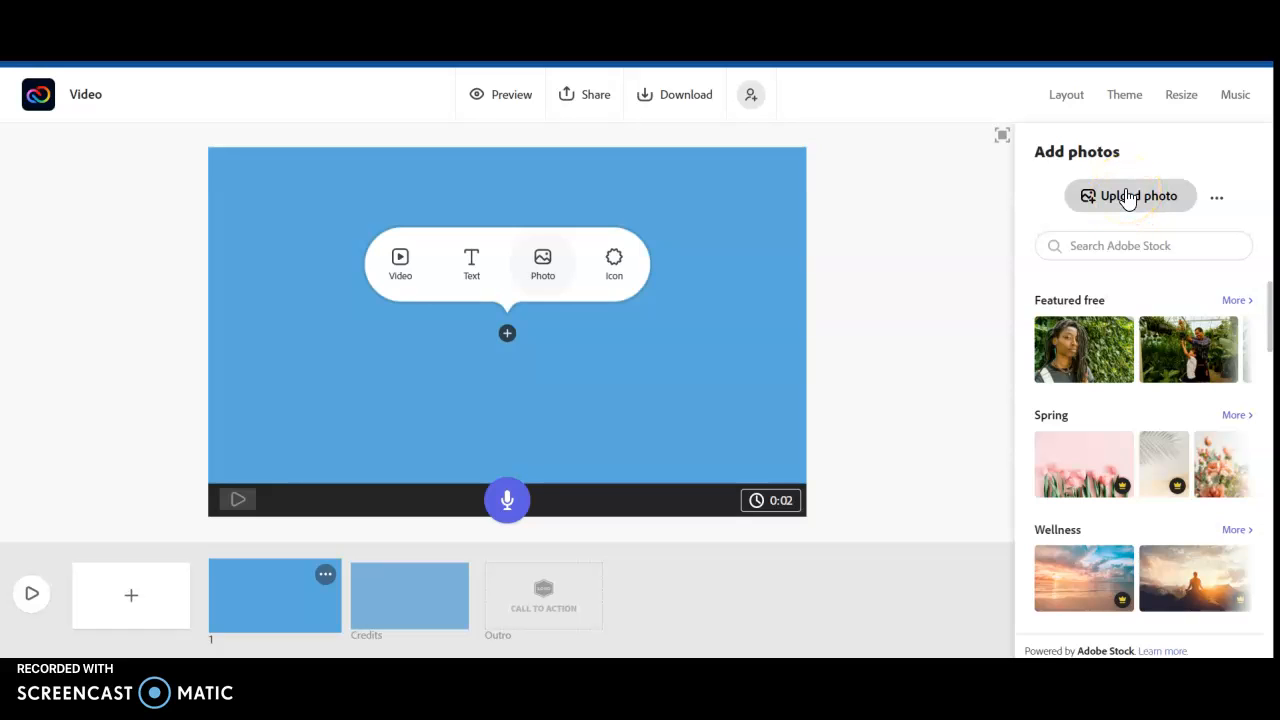
pyautogui.click(1128, 197)
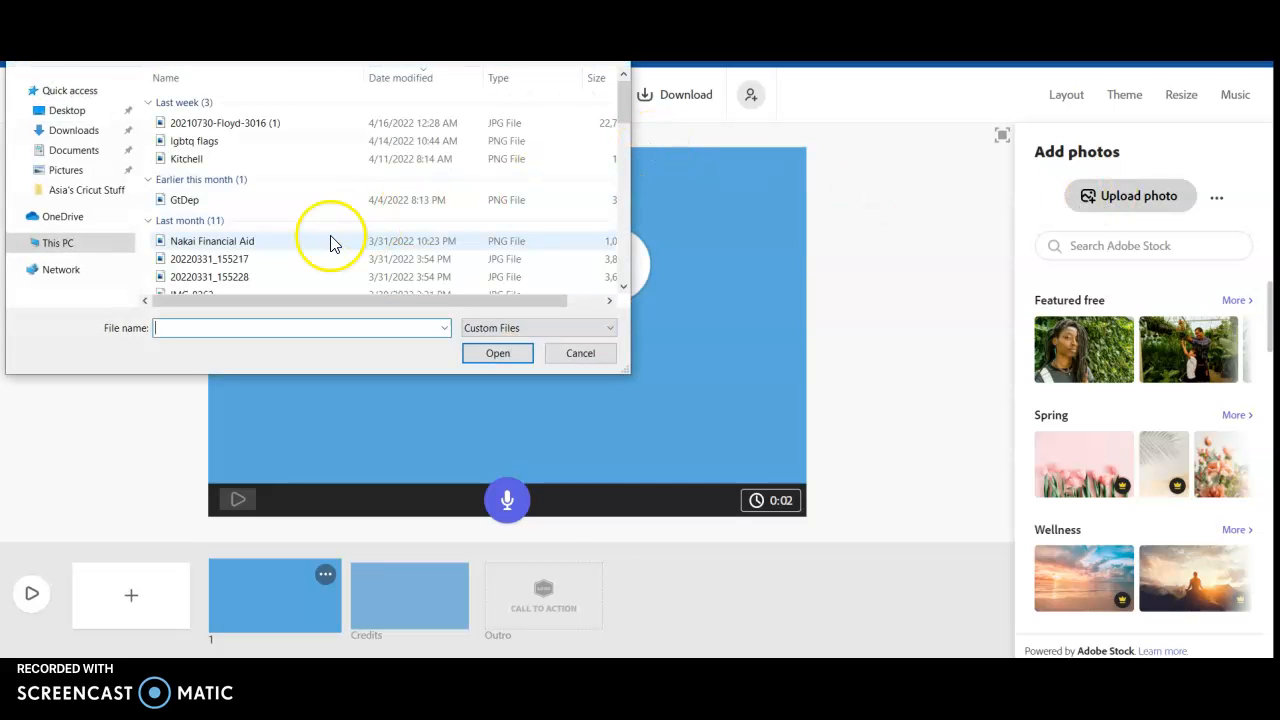
pyautogui.scroll(-2, 252, 177)
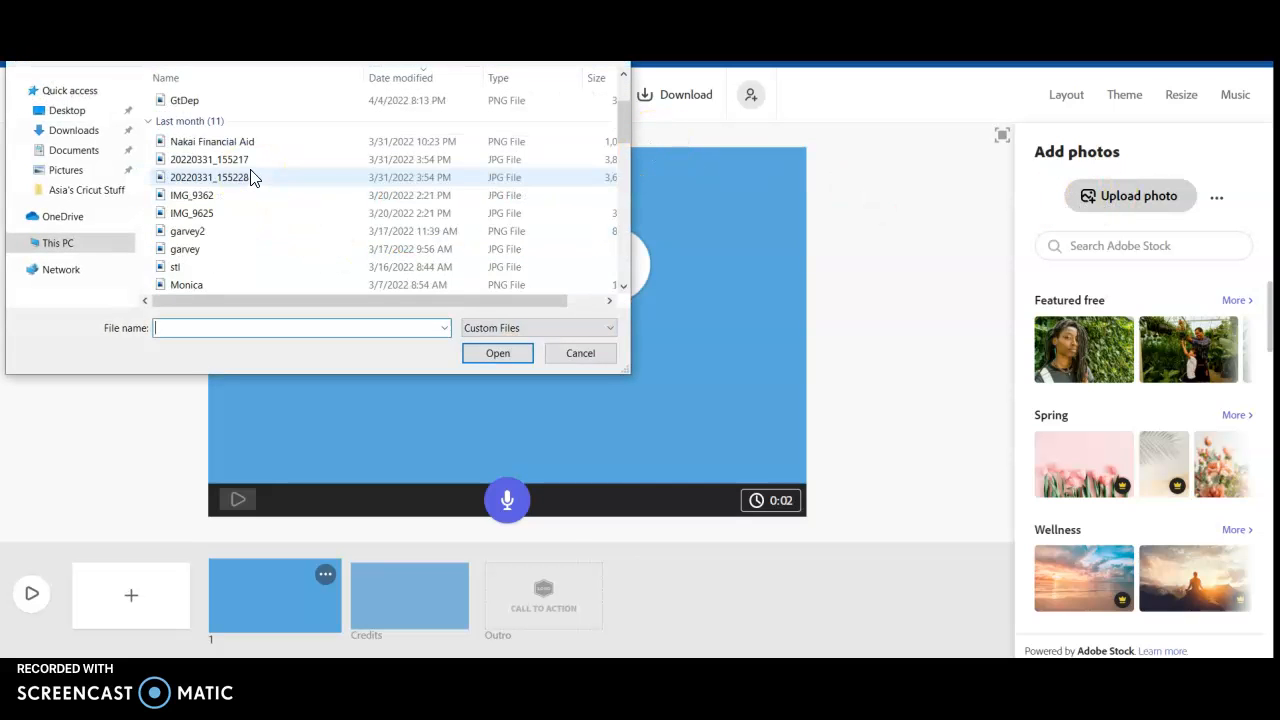
pyautogui.click(206, 247)
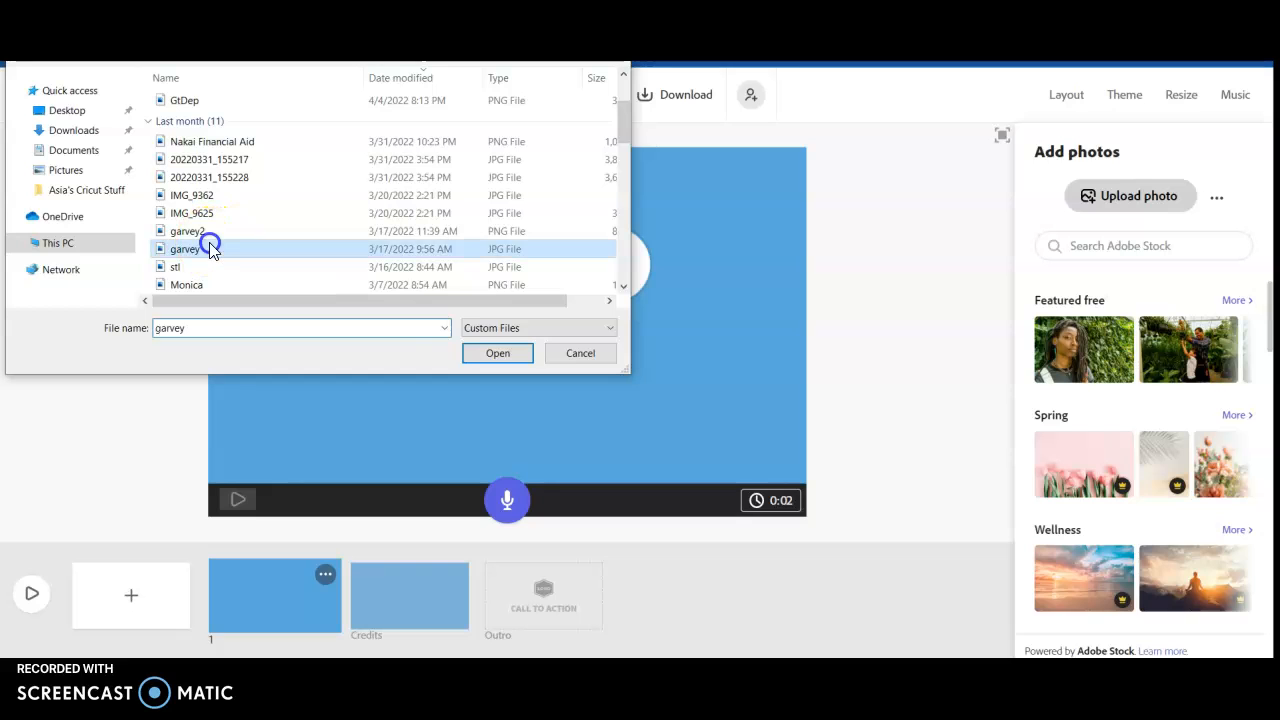
pyautogui.click(490, 354)
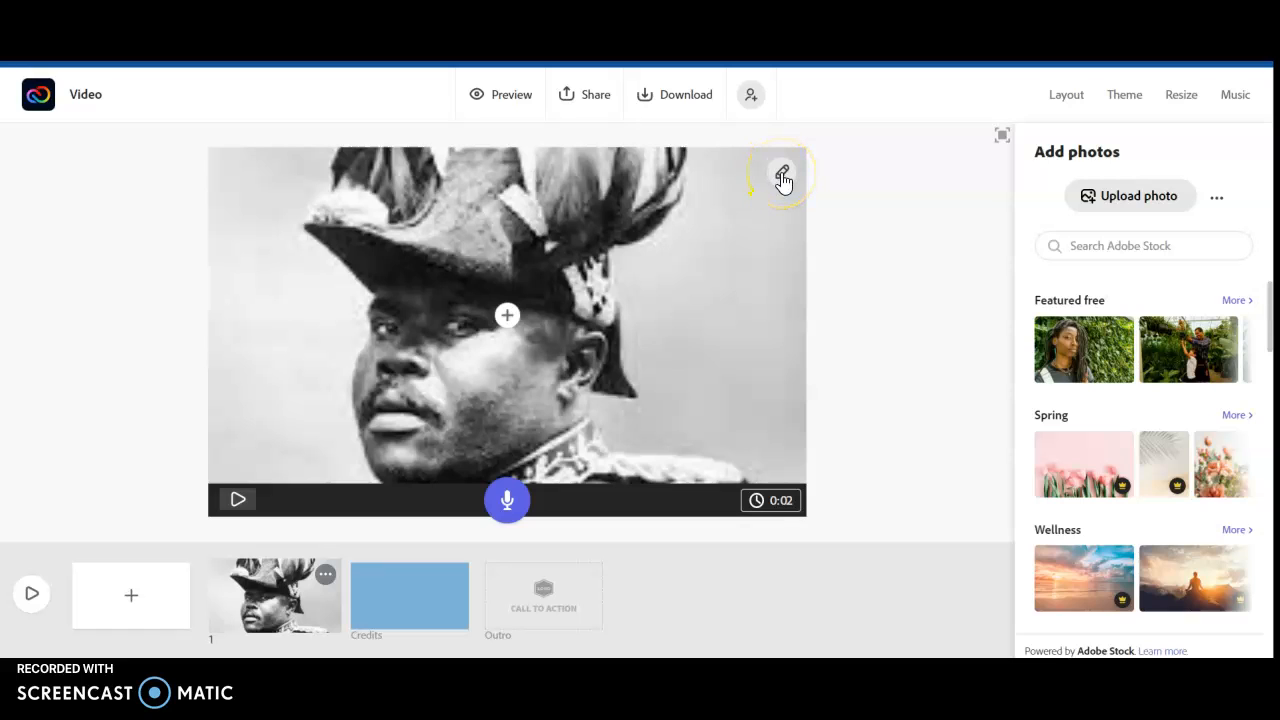
# Shrink the photo on the first slide until the whole portrait fits inside the frame with background visible on all sides.
pyautogui.click(782, 174)
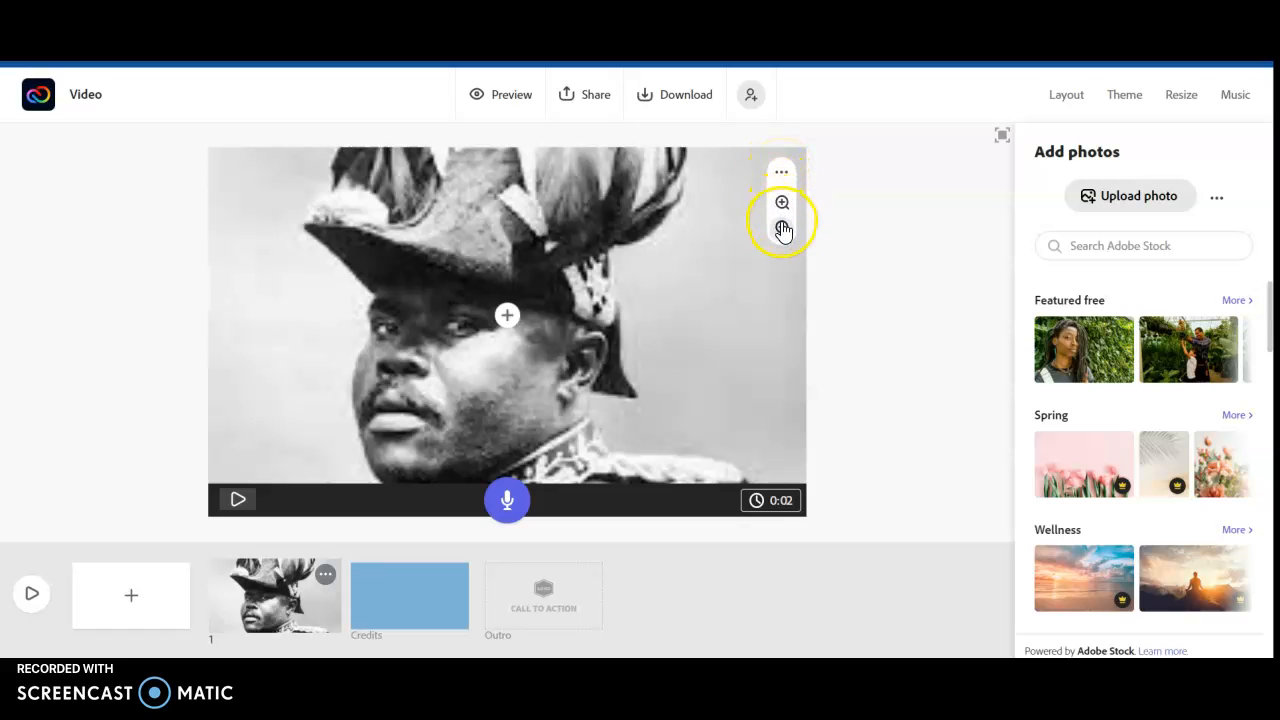
pyautogui.click(782, 229)
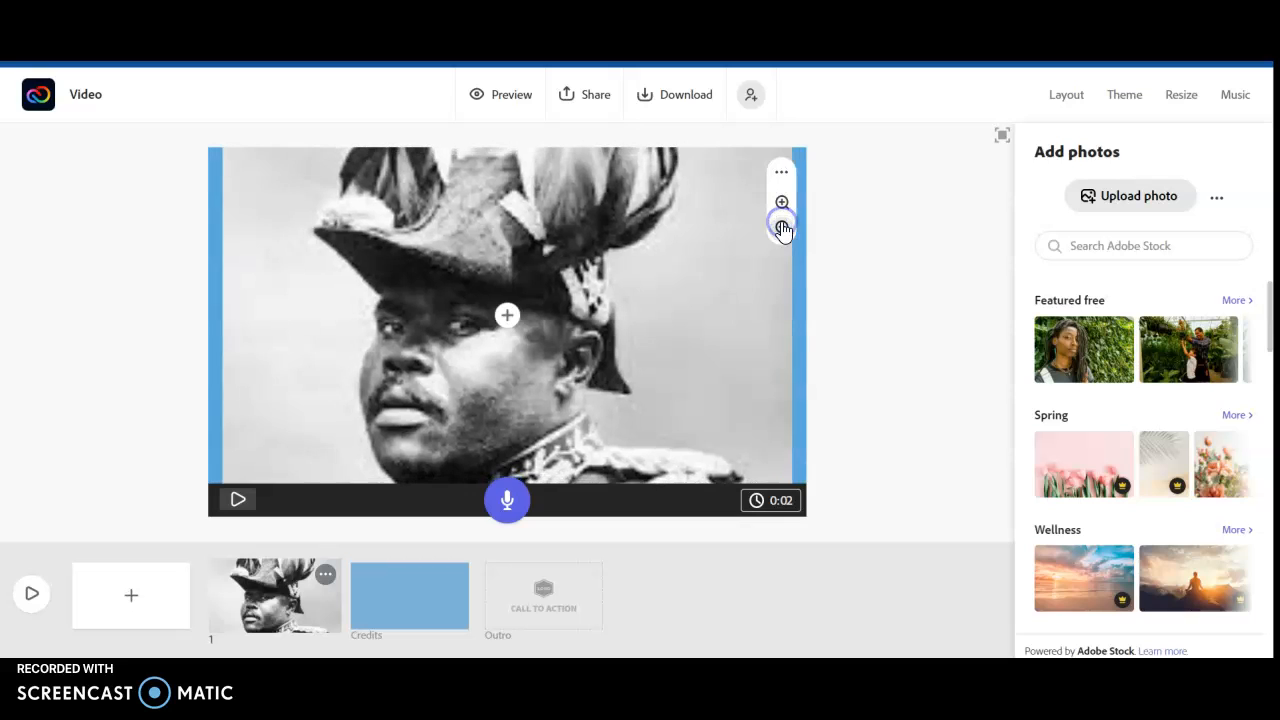
pyautogui.click(782, 229)
pyautogui.click(782, 229)
pyautogui.click(782, 229)
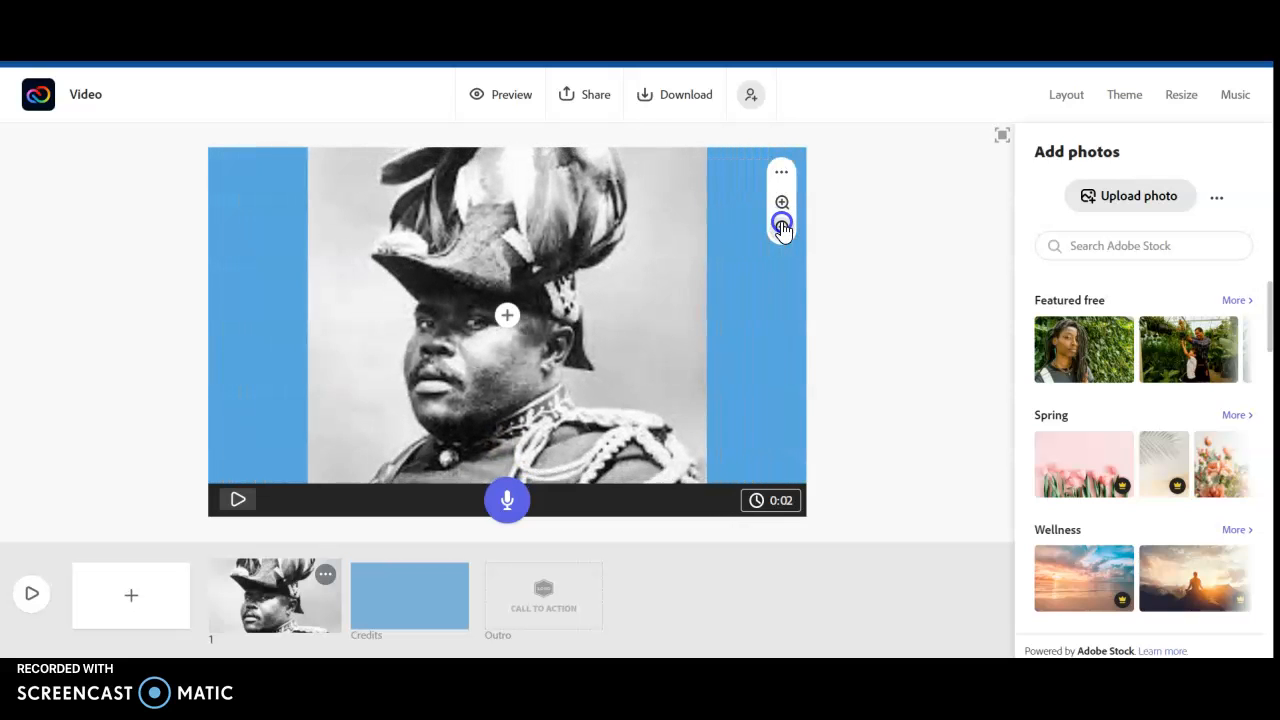
pyautogui.click(782, 229)
pyautogui.click(782, 229)
pyautogui.click(782, 229)
pyautogui.click(782, 229)
pyautogui.click(782, 229)
pyautogui.click(782, 229)
pyautogui.click(782, 229)
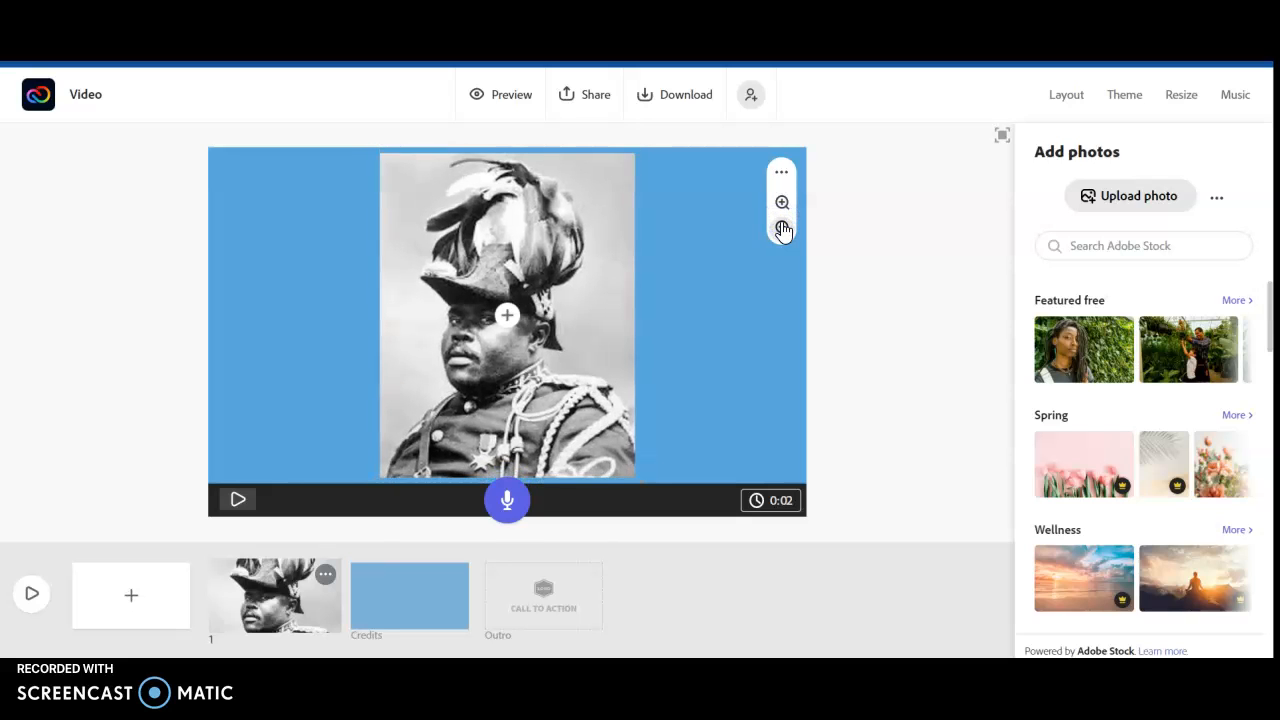
pyautogui.click(782, 229)
pyautogui.click(782, 229)
pyautogui.click(782, 229)
pyautogui.click(782, 229)
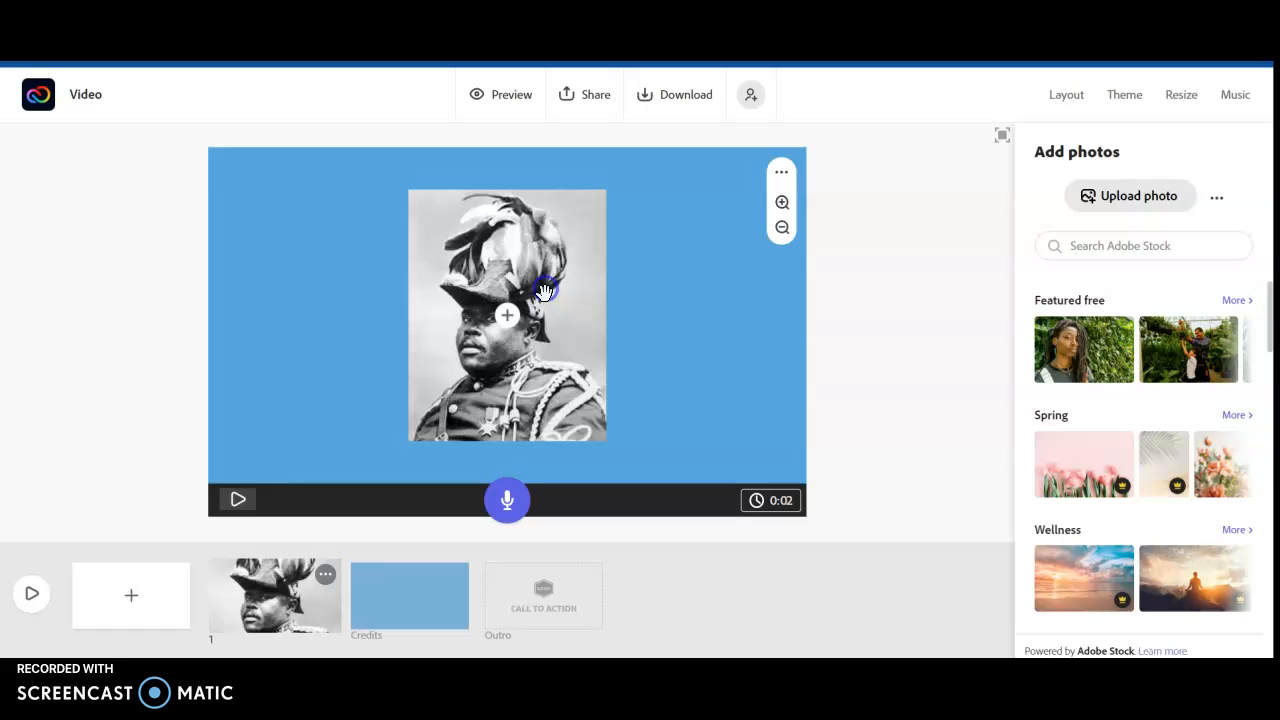
# Try to move the shrunken portrait photo away from the centre of the first slide.
pyautogui.click(783, 175)
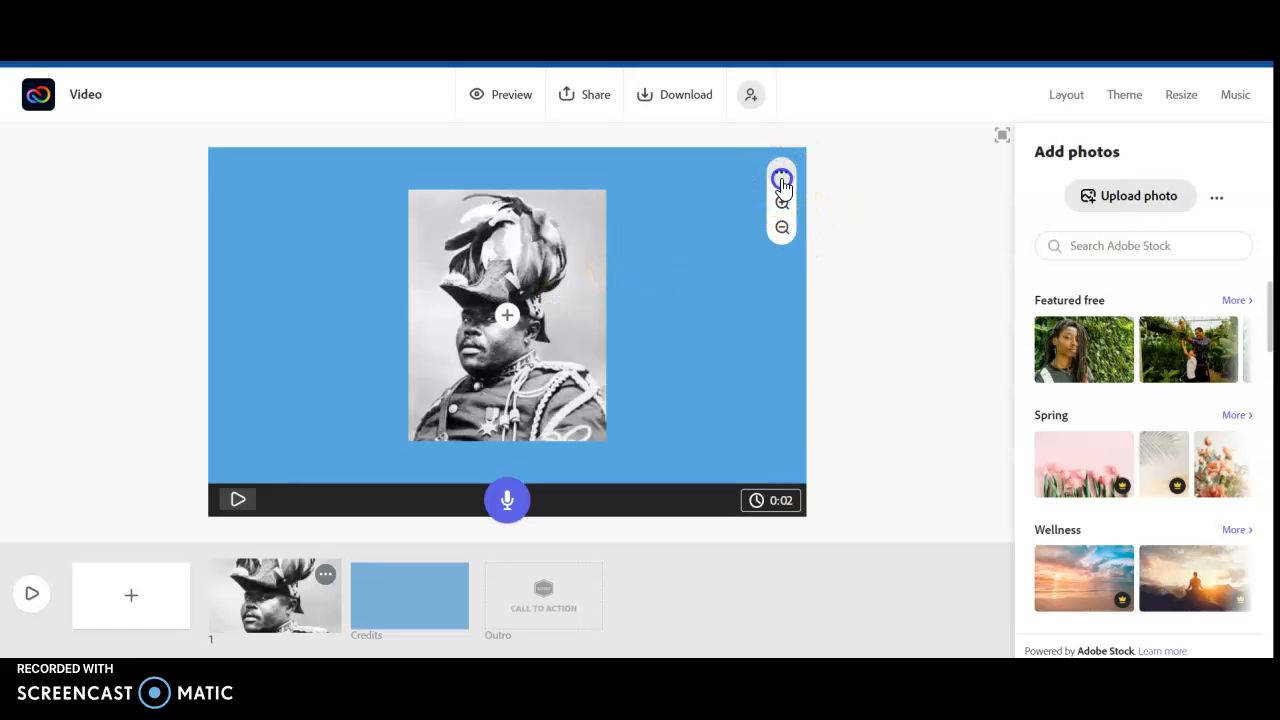
pyautogui.click(585, 293)
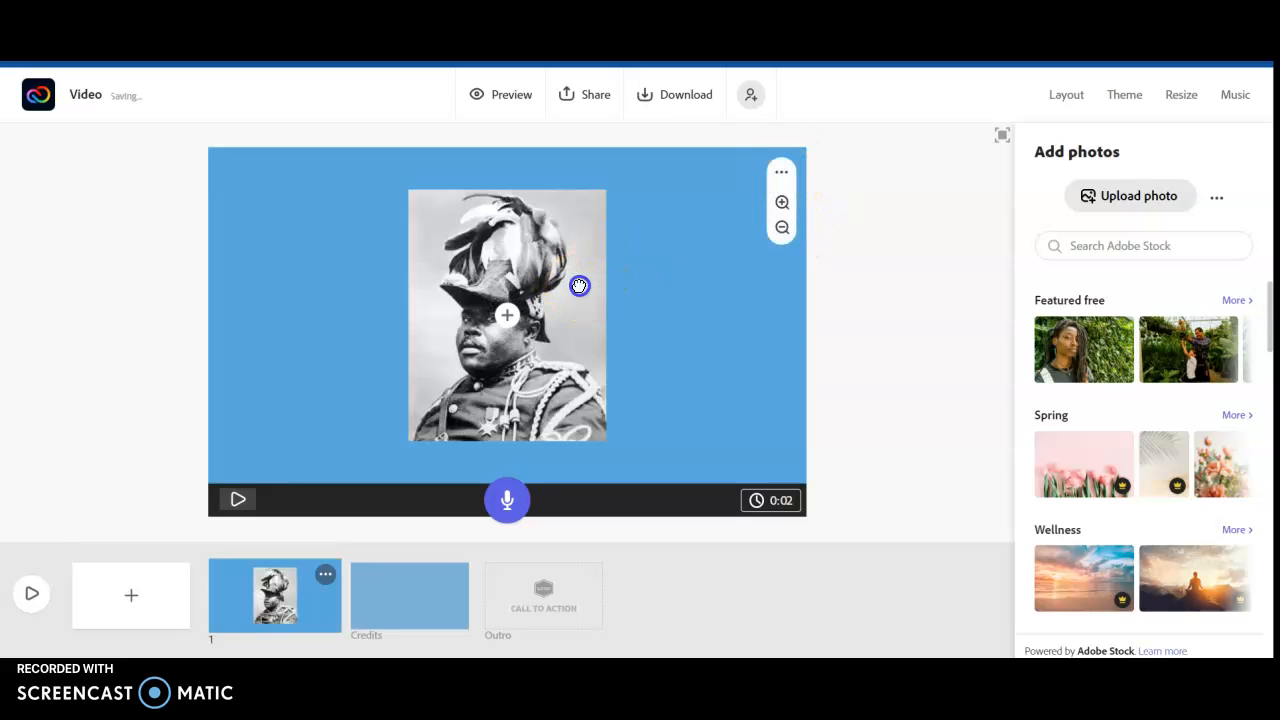
pyautogui.moveTo(489, 231); pyautogui.dragTo(454, 229)
pyautogui.moveTo(426, 420); pyautogui.dragTo(348, 417)
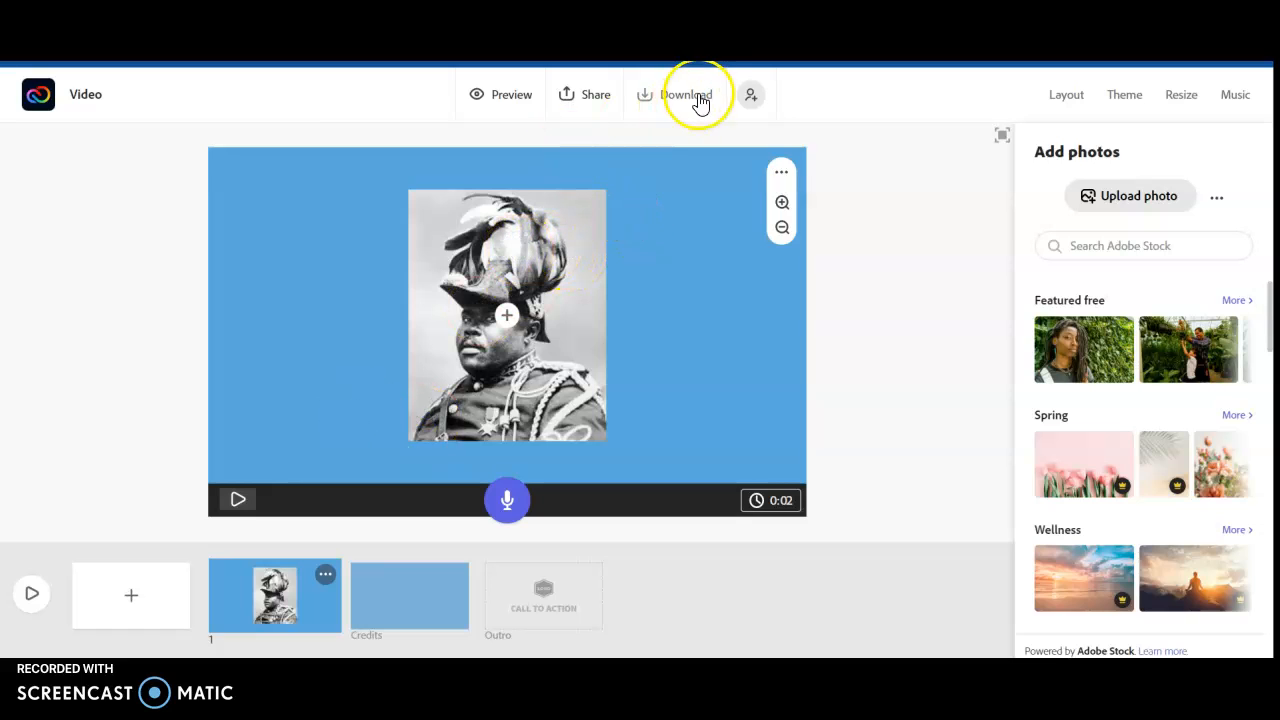
pyautogui.click(455, 262)
pyautogui.click(146, 394)
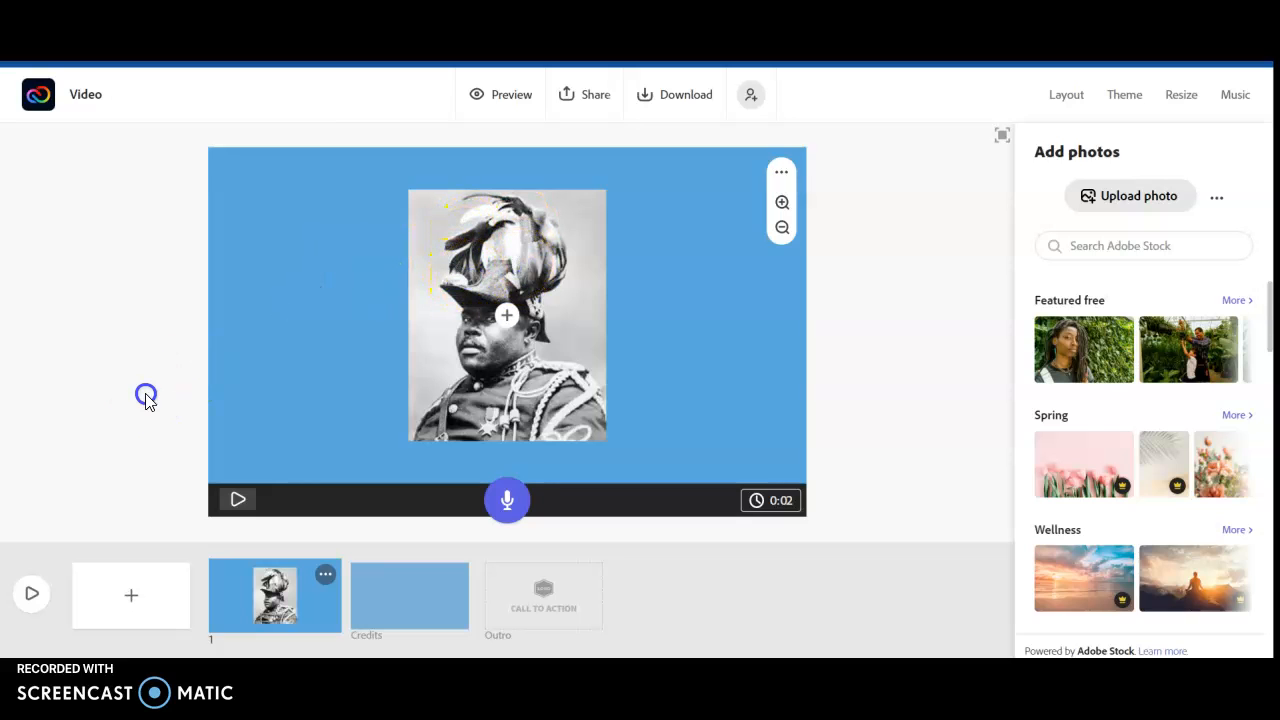
pyautogui.click(436, 257)
pyautogui.click(411, 248)
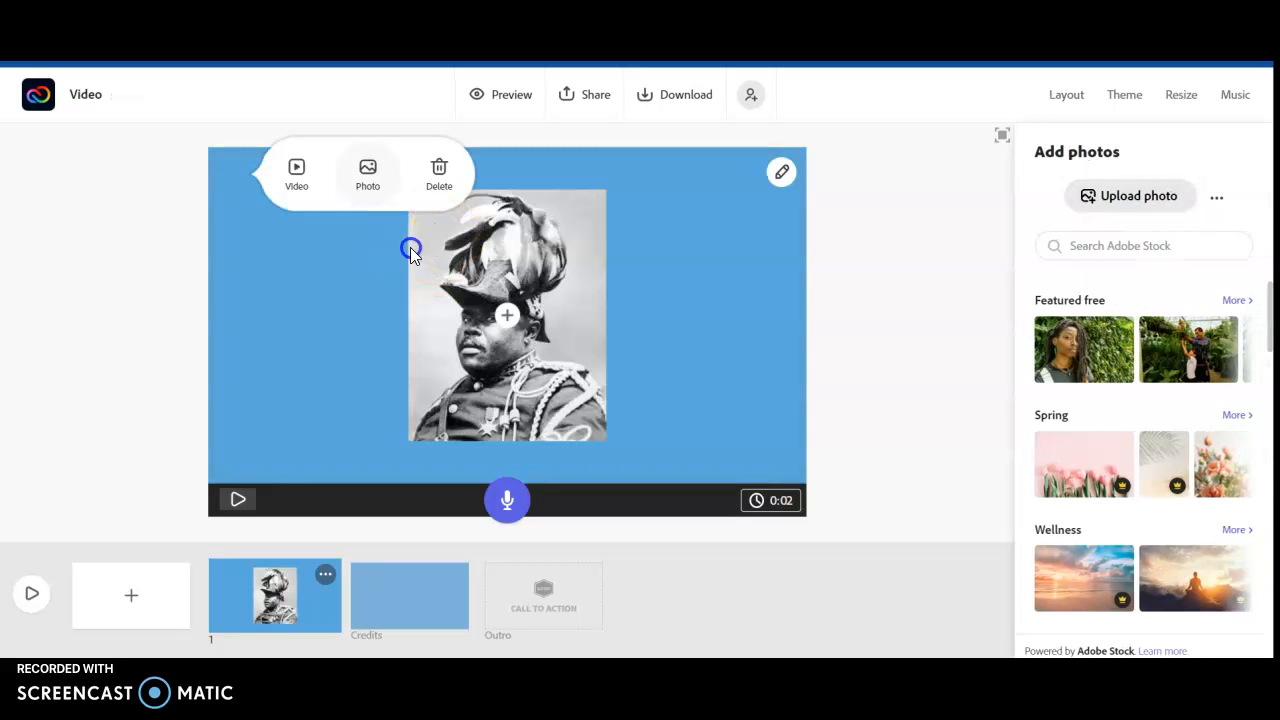
pyautogui.click(457, 242)
pyautogui.click(485, 268)
pyautogui.click(781, 176)
pyautogui.moveTo(575, 322); pyautogui.dragTo(509, 318)
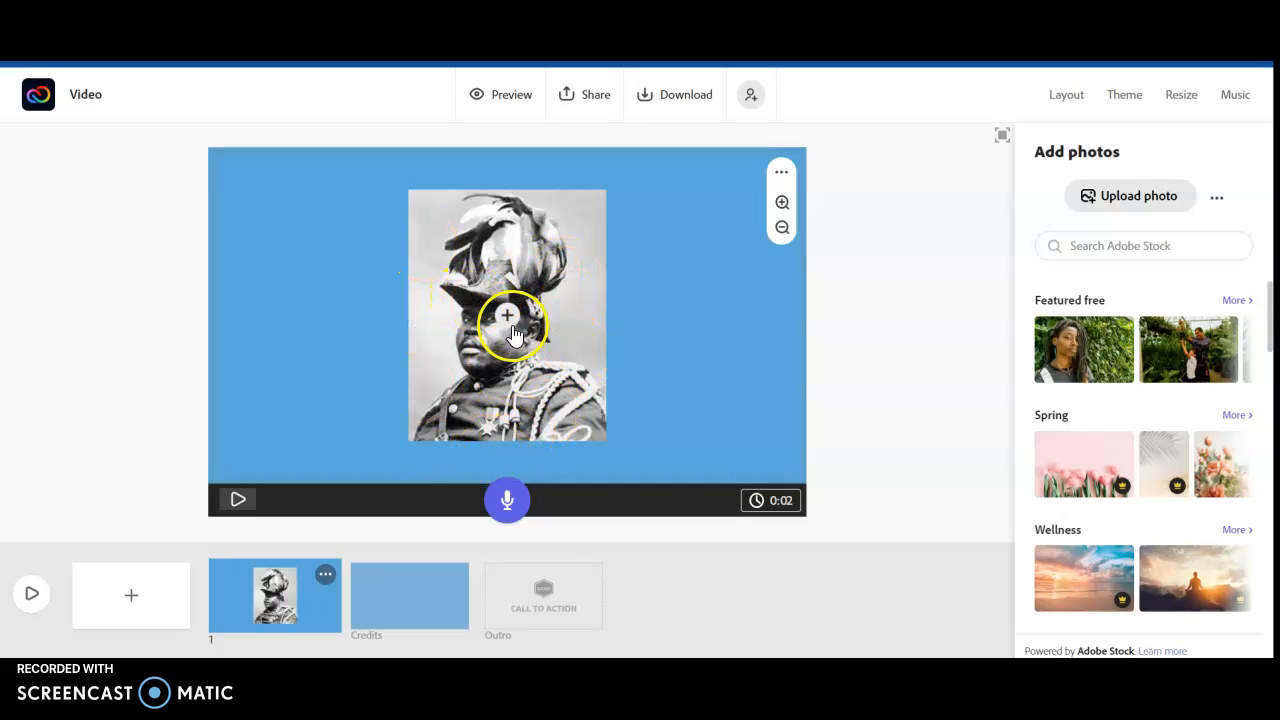
# Add the text "Marcus Garvey" over the photo on the first slide.
pyautogui.click(508, 315)
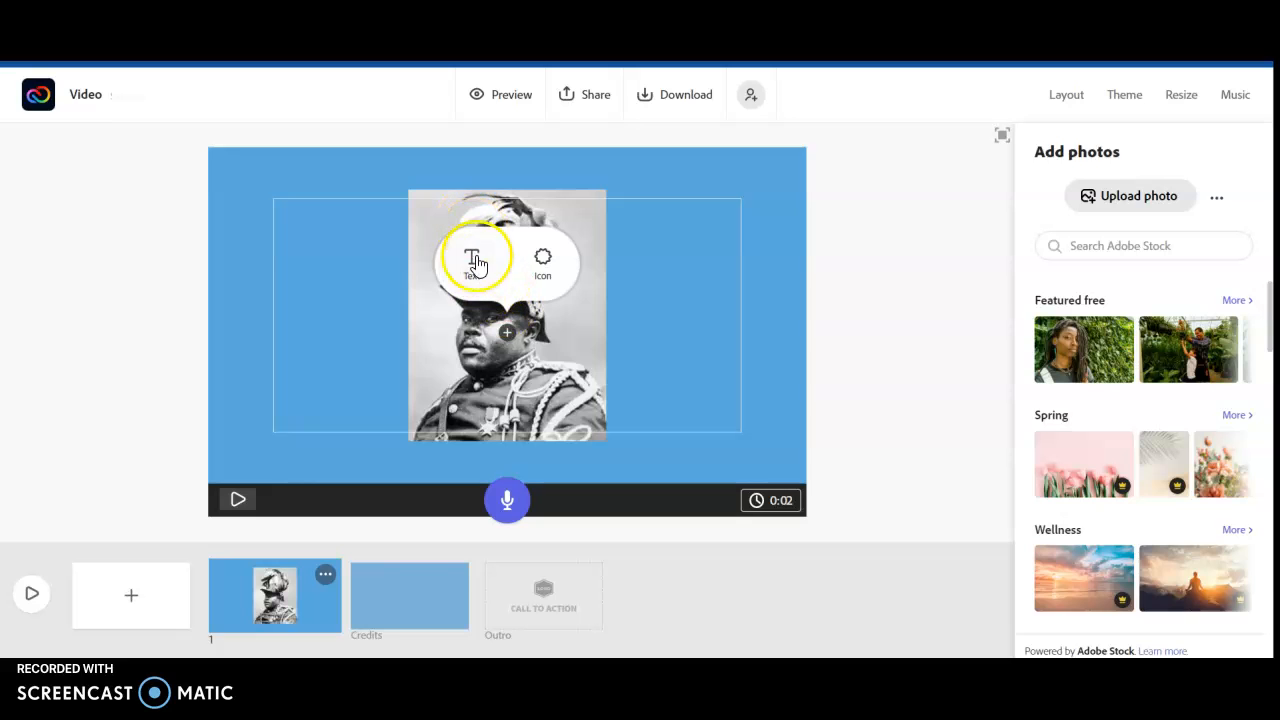
pyautogui.click(471, 260)
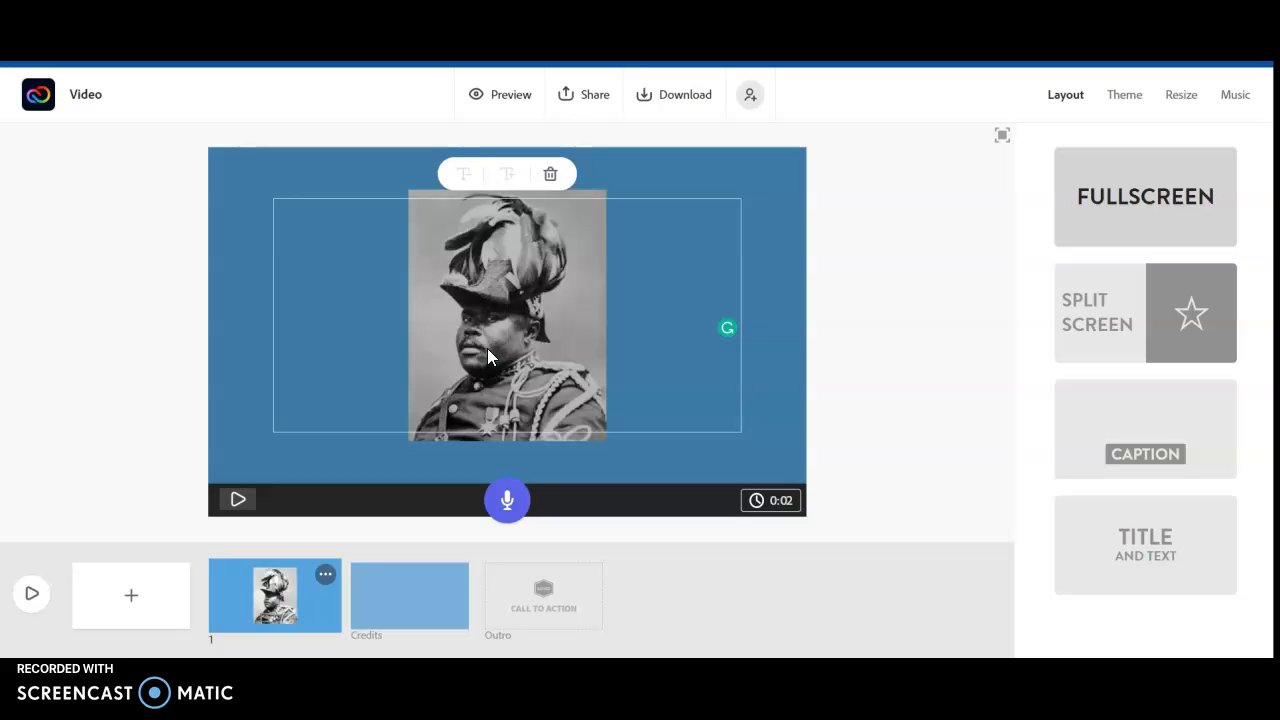
pyautogui.write('Marcu')
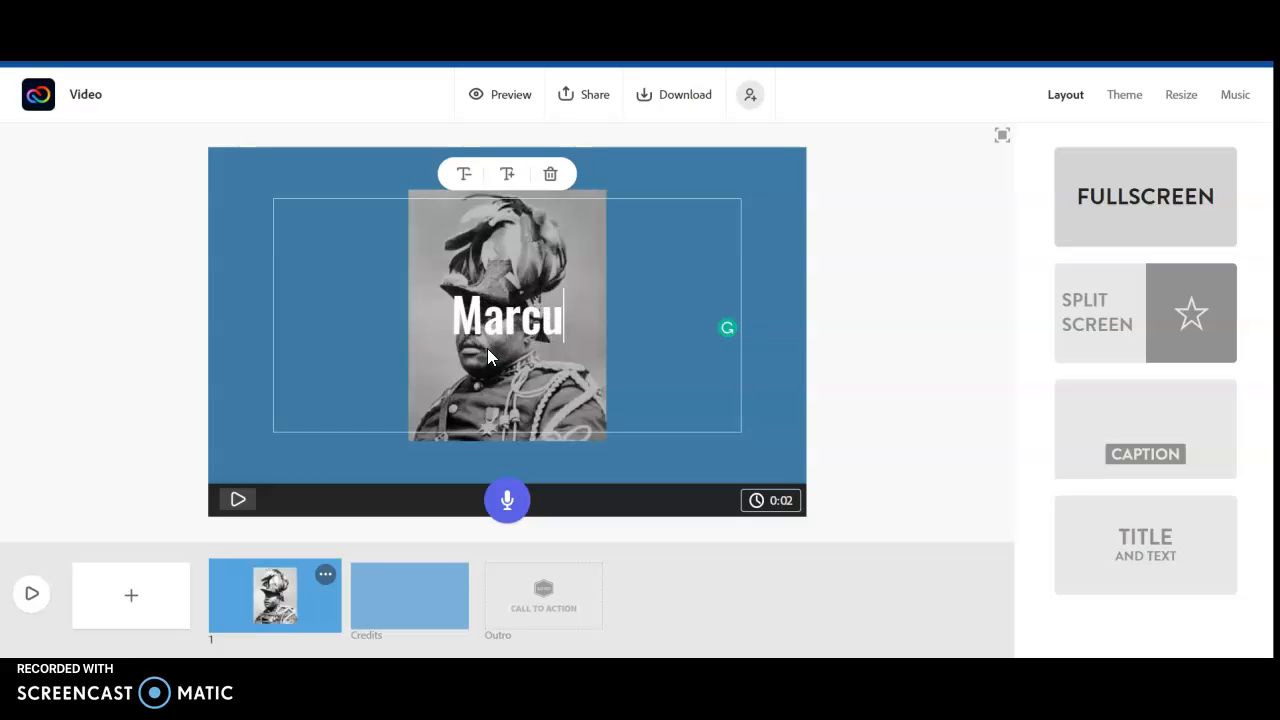
pyautogui.write('s Garvey')
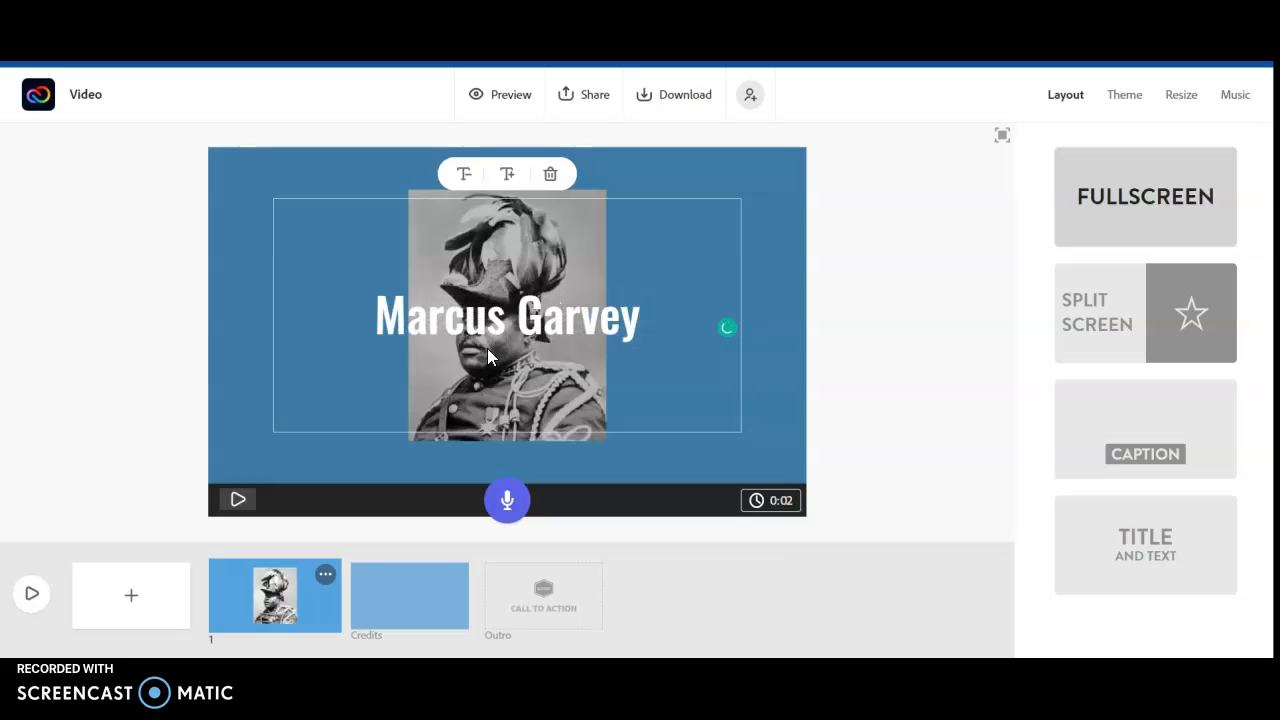
# Move the "Marcus Garvey" text to the lower-right corner of the slide.
pyautogui.click(487, 322)
pyautogui.click(780, 400)
pyautogui.moveTo(571, 316); pyautogui.dragTo(580, 143)
pyautogui.moveTo(583, 217); pyautogui.dragTo(787, 555)
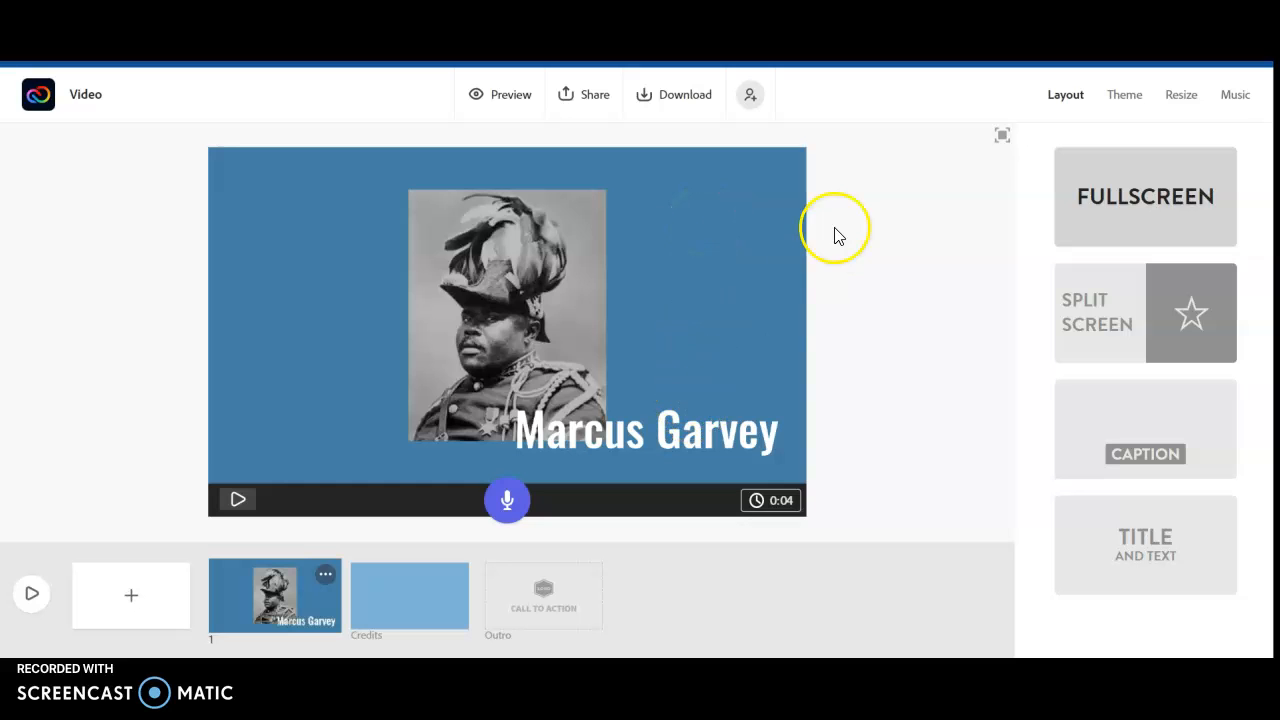
# Switch the Tidal theme to its red colour variant and dismiss the caption layout tip.
pyautogui.click(1119, 100)
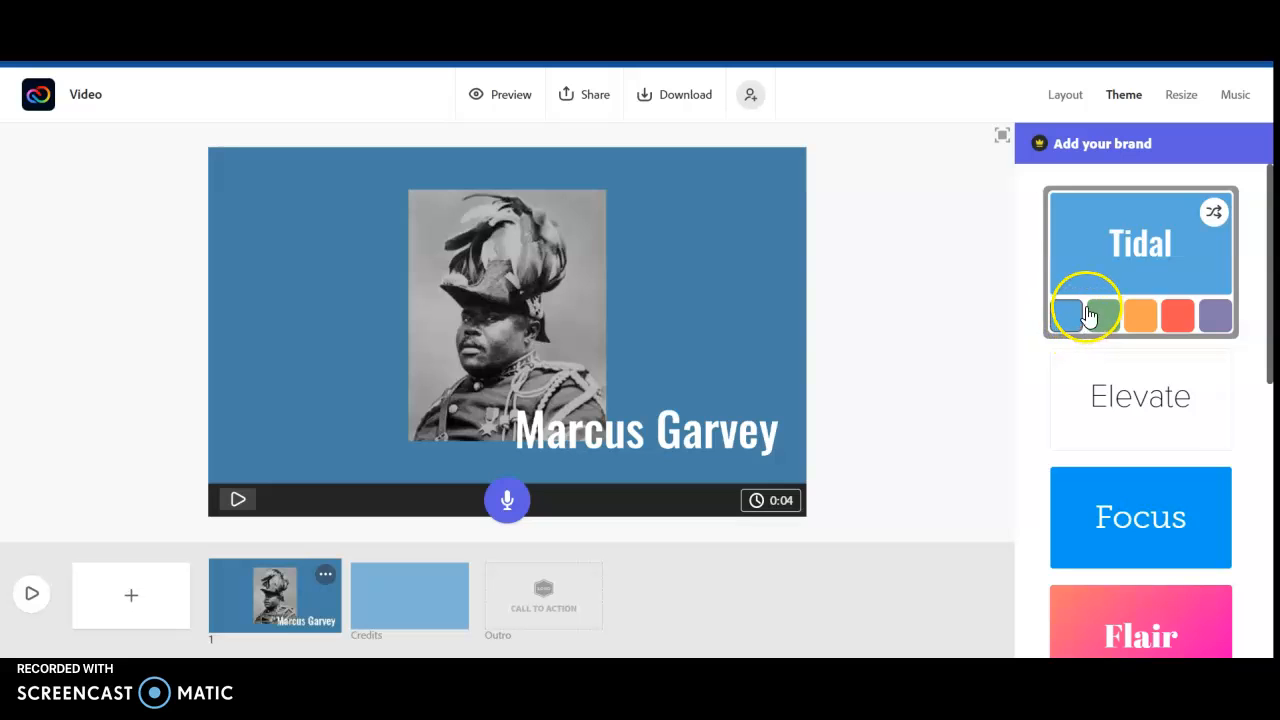
pyautogui.click(1179, 316)
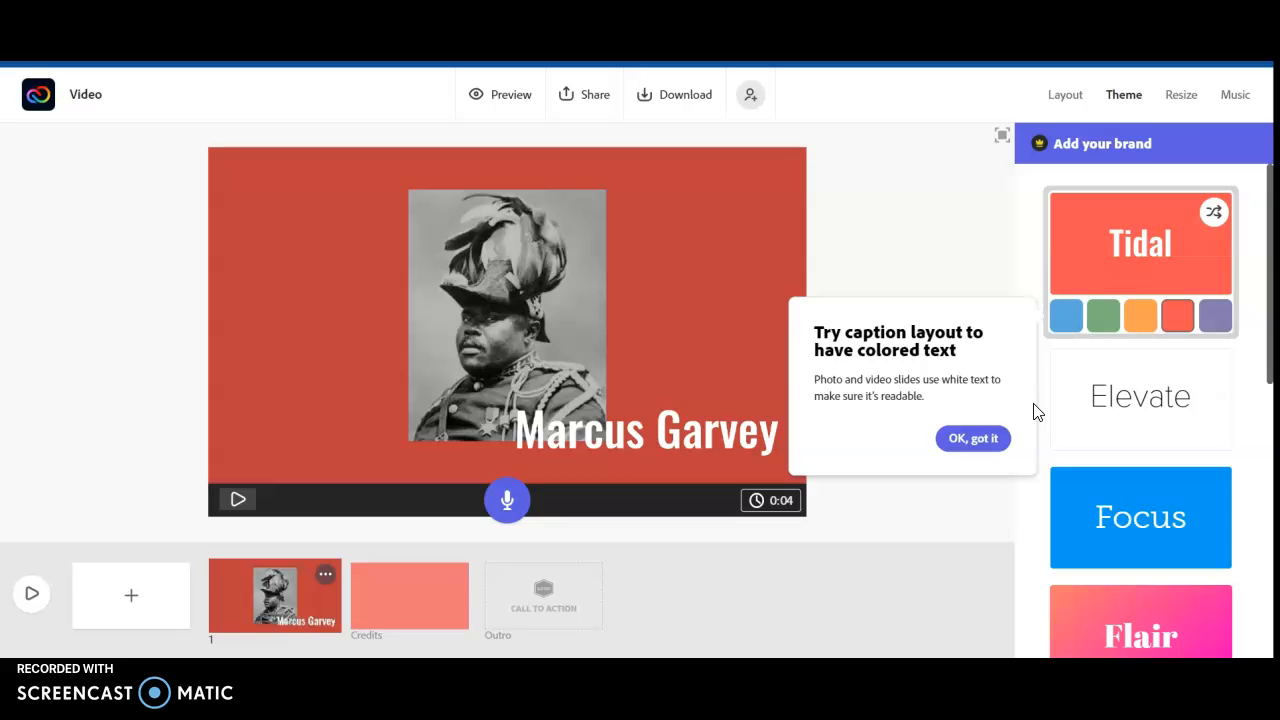
pyautogui.click(985, 440)
# Apply the Noir theme to the video with its dark blue colour variant.
pyautogui.scroll(-2, 1135, 360)
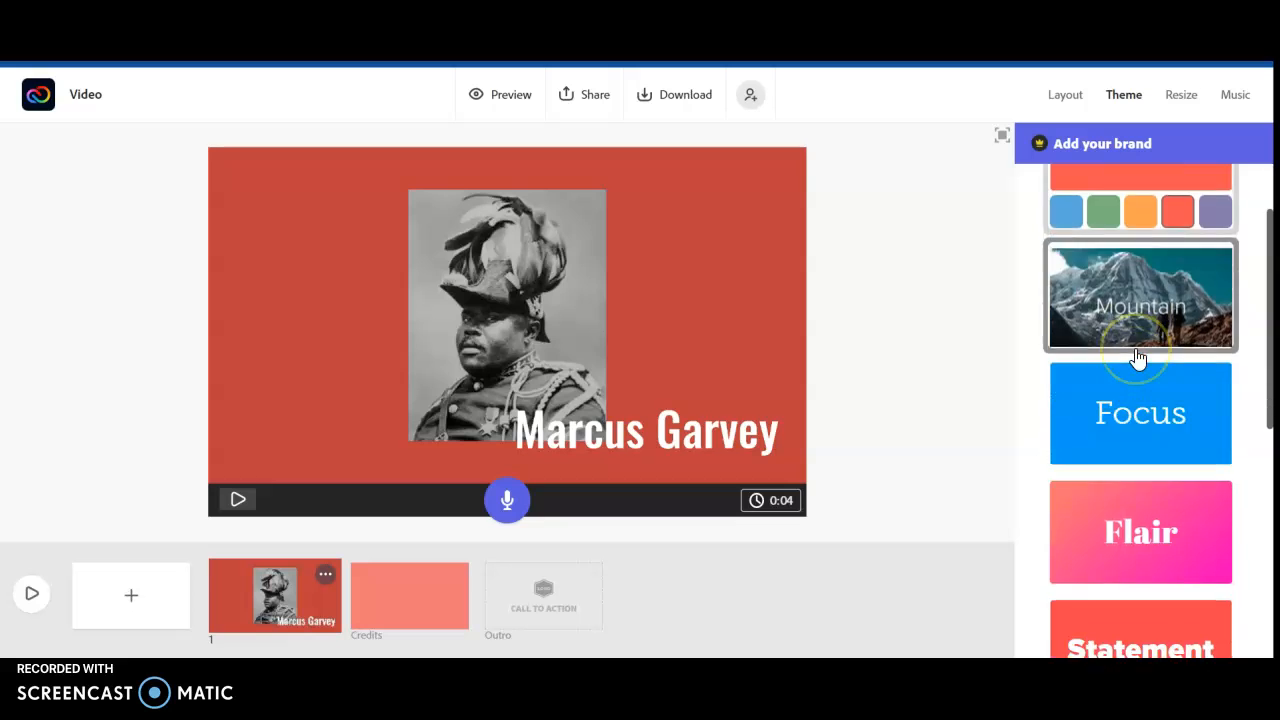
pyautogui.scroll(-1, 1138, 358)
pyautogui.click(1157, 432)
pyautogui.scroll(-1, 1152, 450)
pyautogui.click(1151, 491)
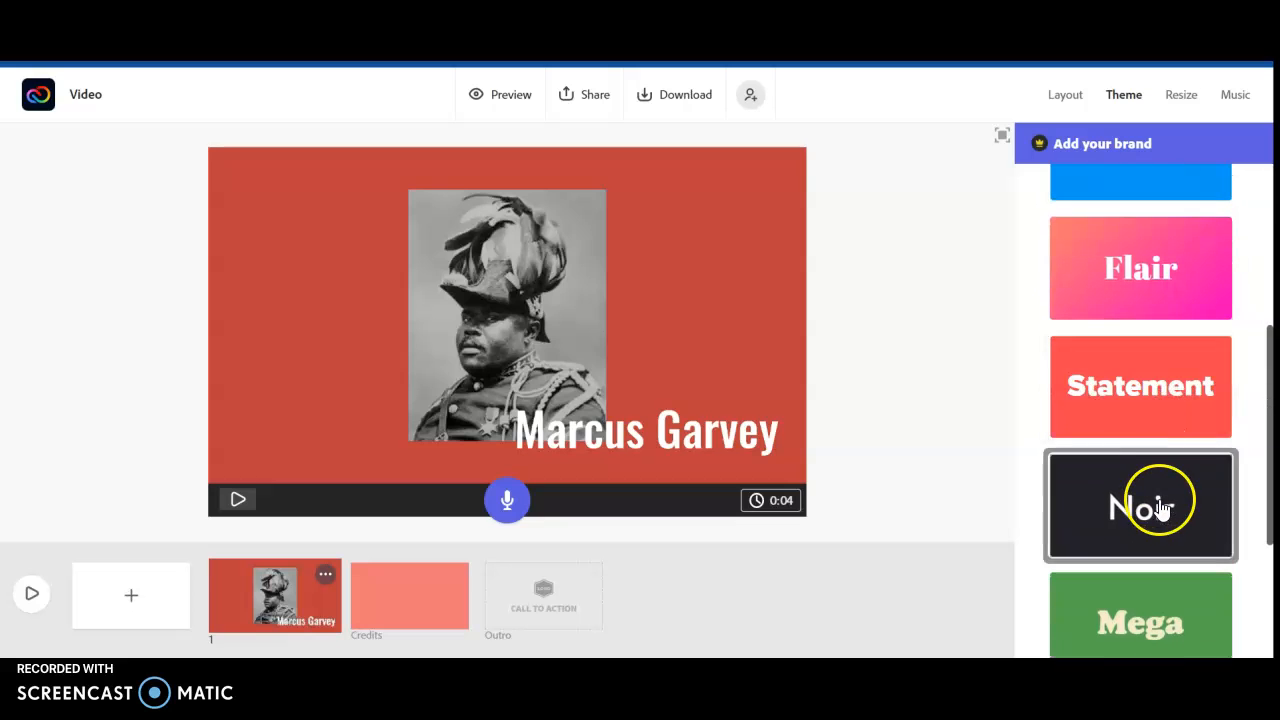
pyautogui.click(1152, 514)
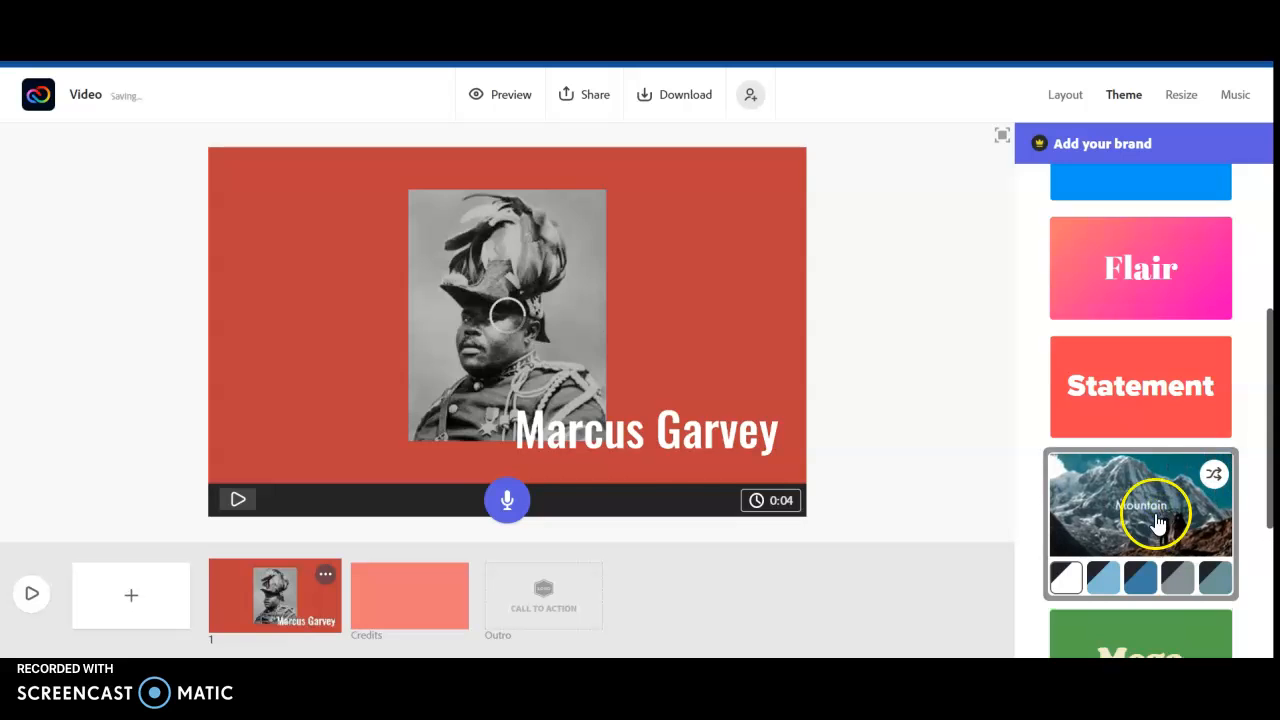
pyautogui.click(1141, 578)
pyautogui.click(1007, 467)
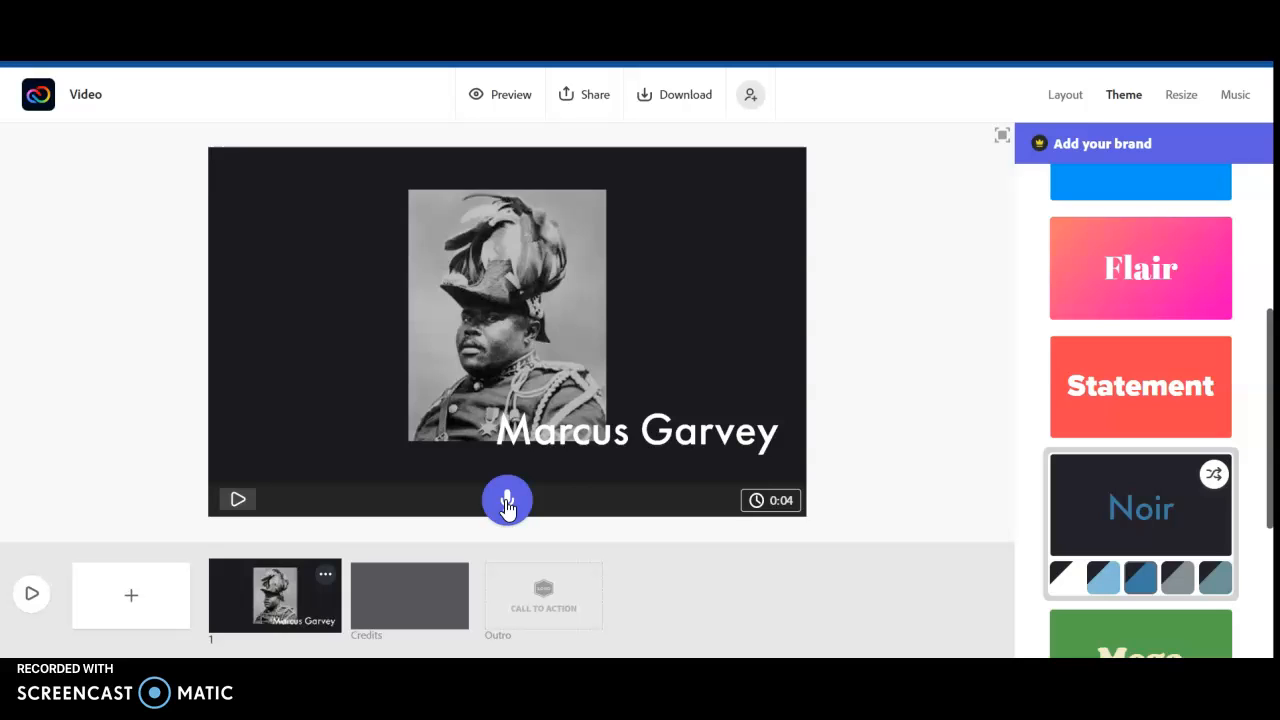
# Record a voice narration of about 28 seconds on the Marcus Garvey slide.
pyautogui.click(507, 500)
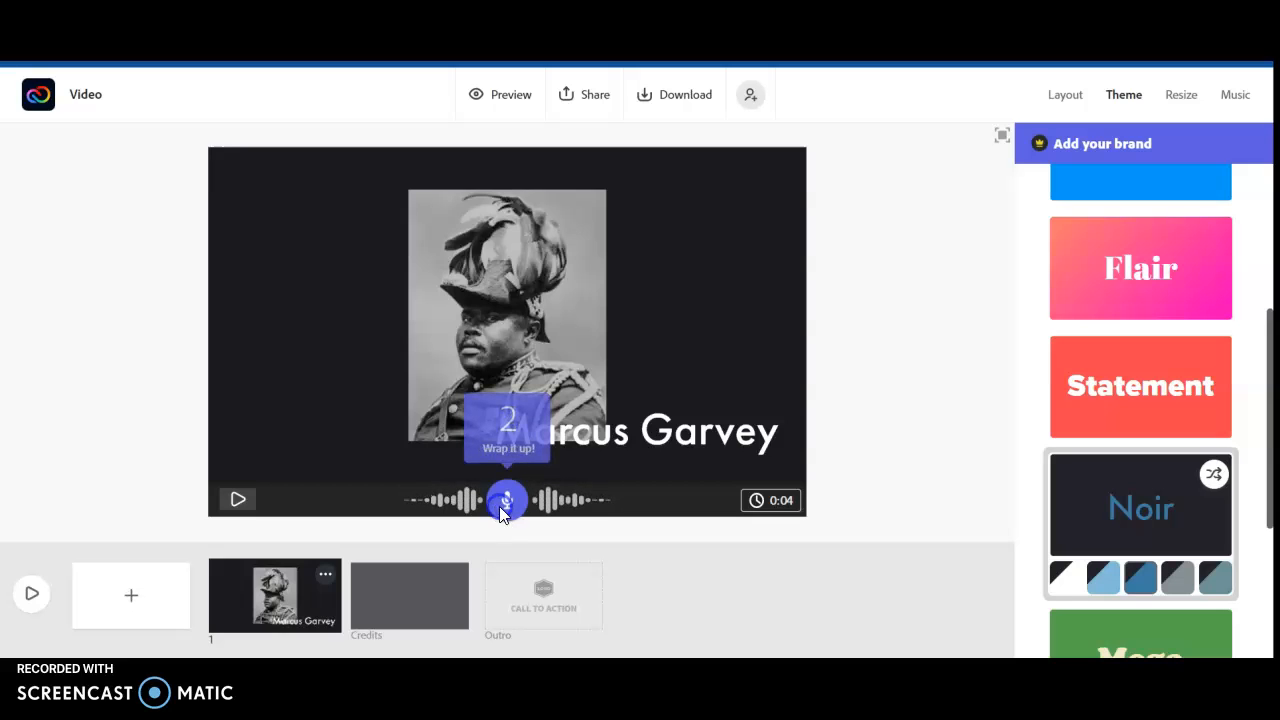
pyautogui.click(501, 510)
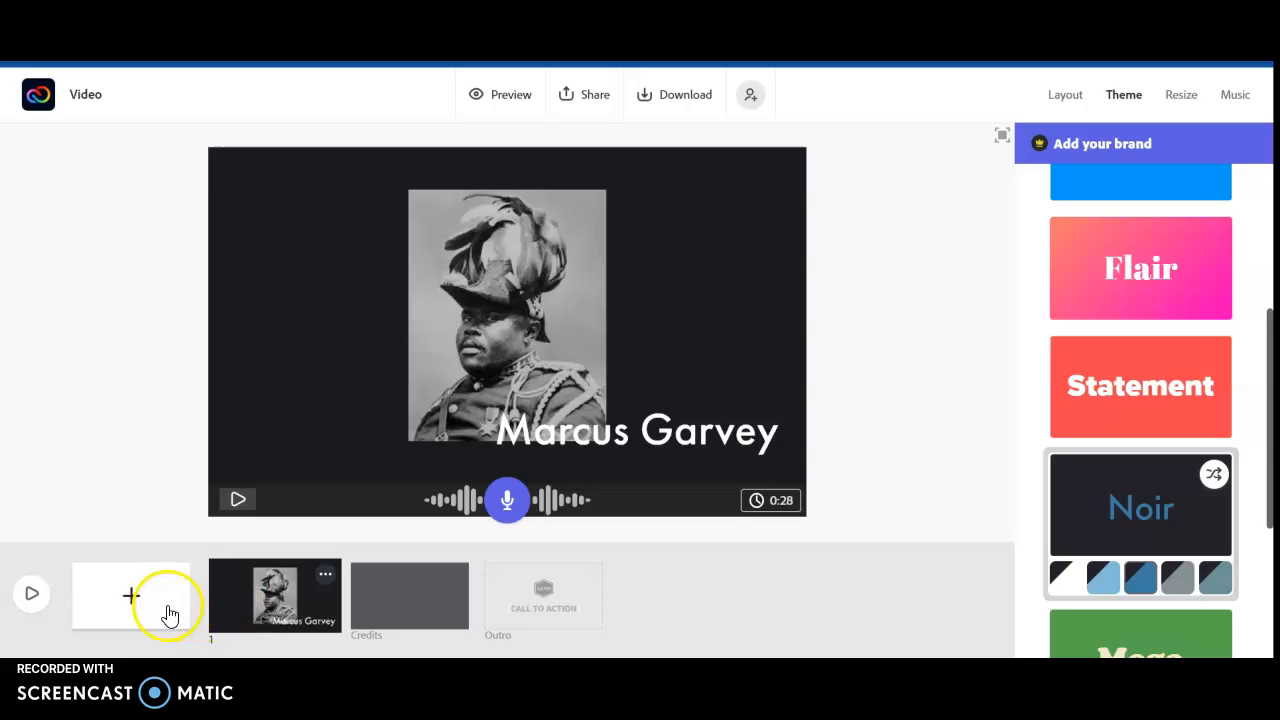
# Add a second slide after the first one and put the text "Campus LIfe" on it.
pyautogui.click(133, 605)
pyautogui.click(390, 621)
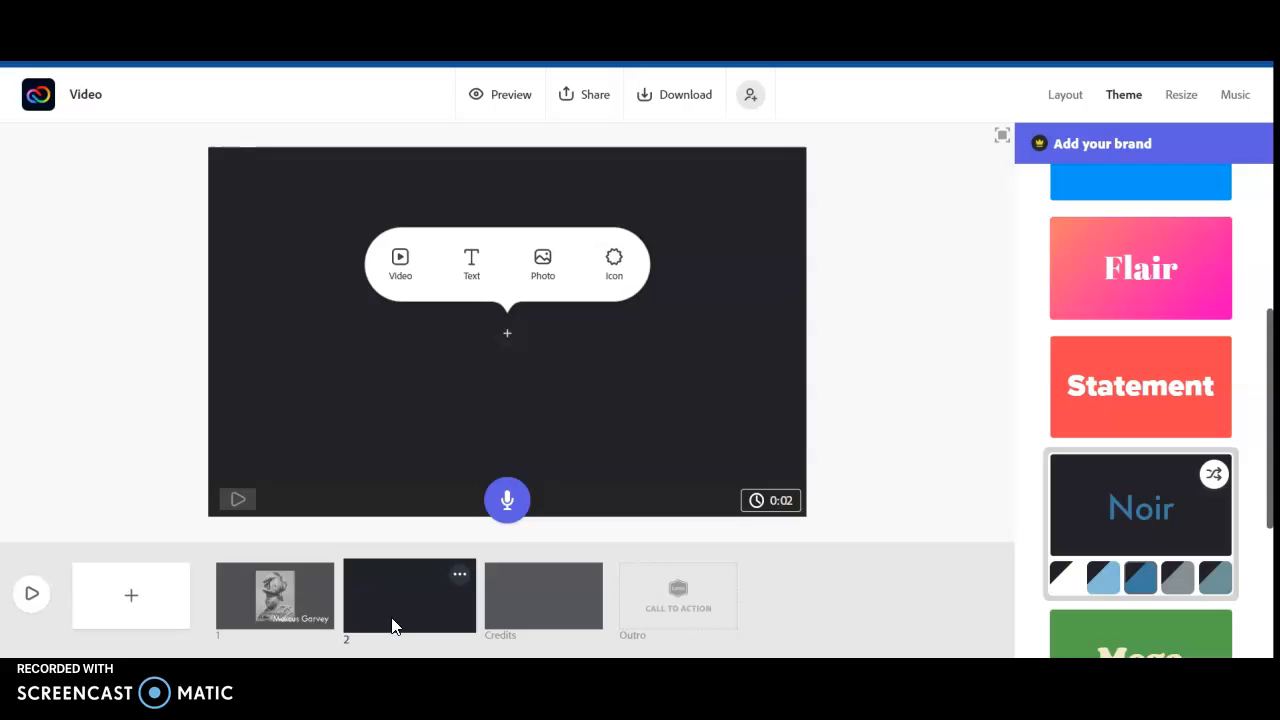
pyautogui.click(472, 268)
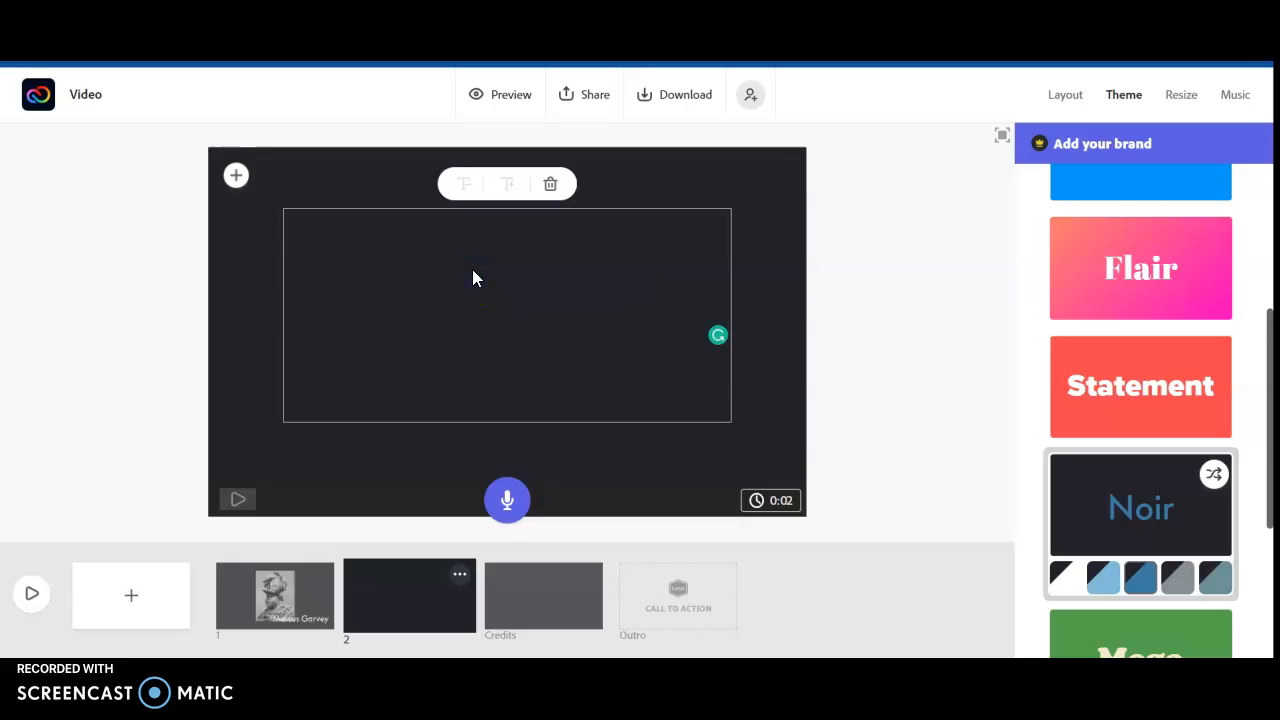
pyautogui.write('Campus LIfe')
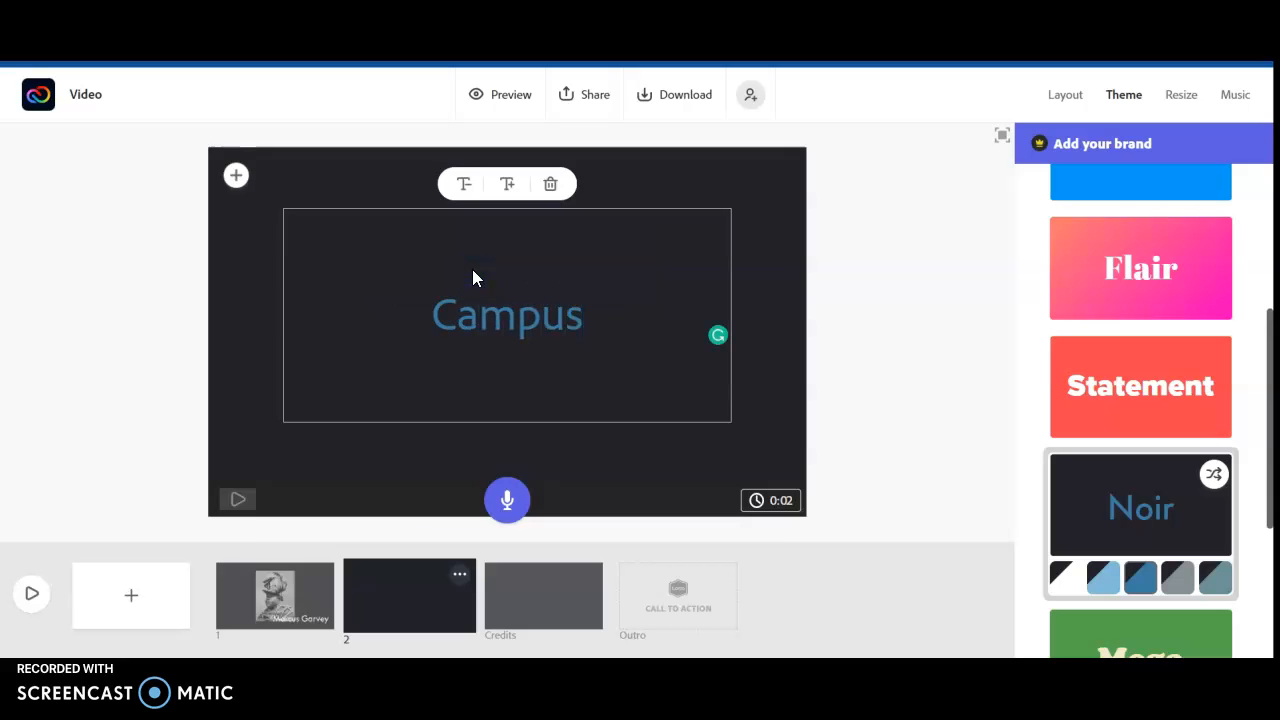
# Correct the capitalisation of the second slide's text so it reads "Campus Life".
pyautogui.press('BackSpace')
pyautogui.press('BackSpace')
pyautogui.press('BackSpace')
pyautogui.write('ife')
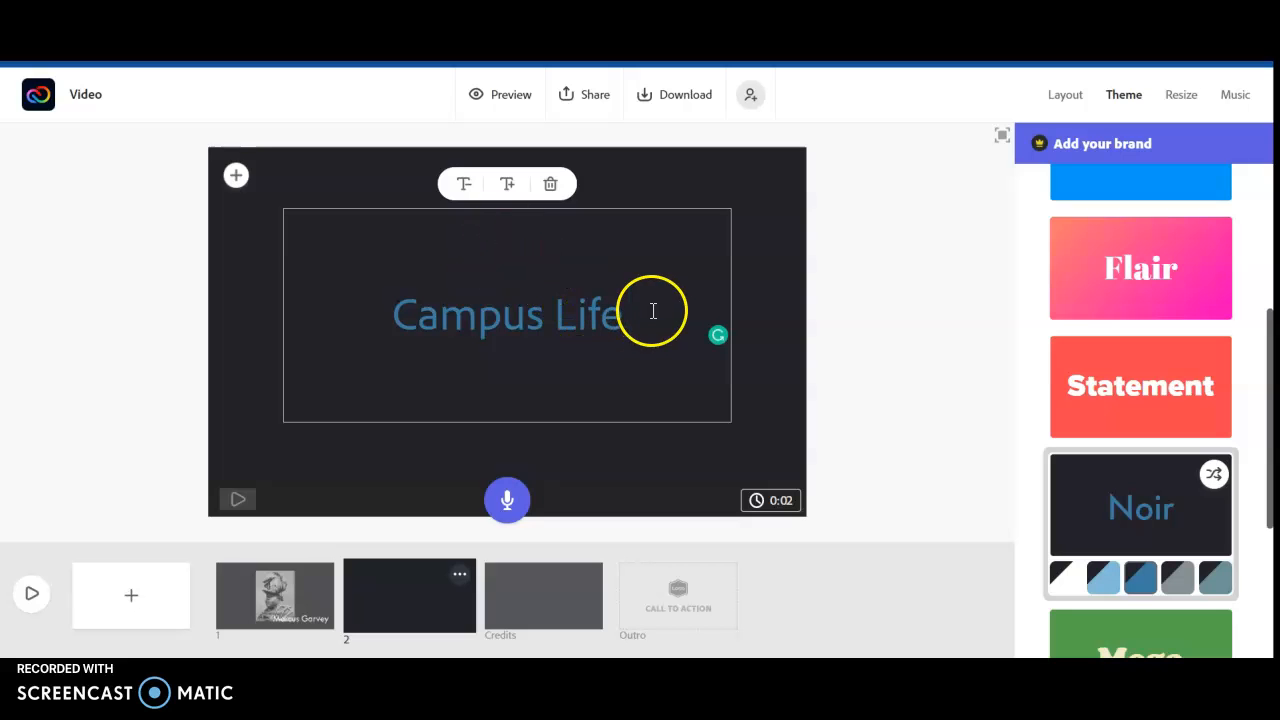
pyautogui.click(838, 318)
# Move the "Campus Life" text from the middle of the second slide to its lower-left corner.
pyautogui.click(589, 314)
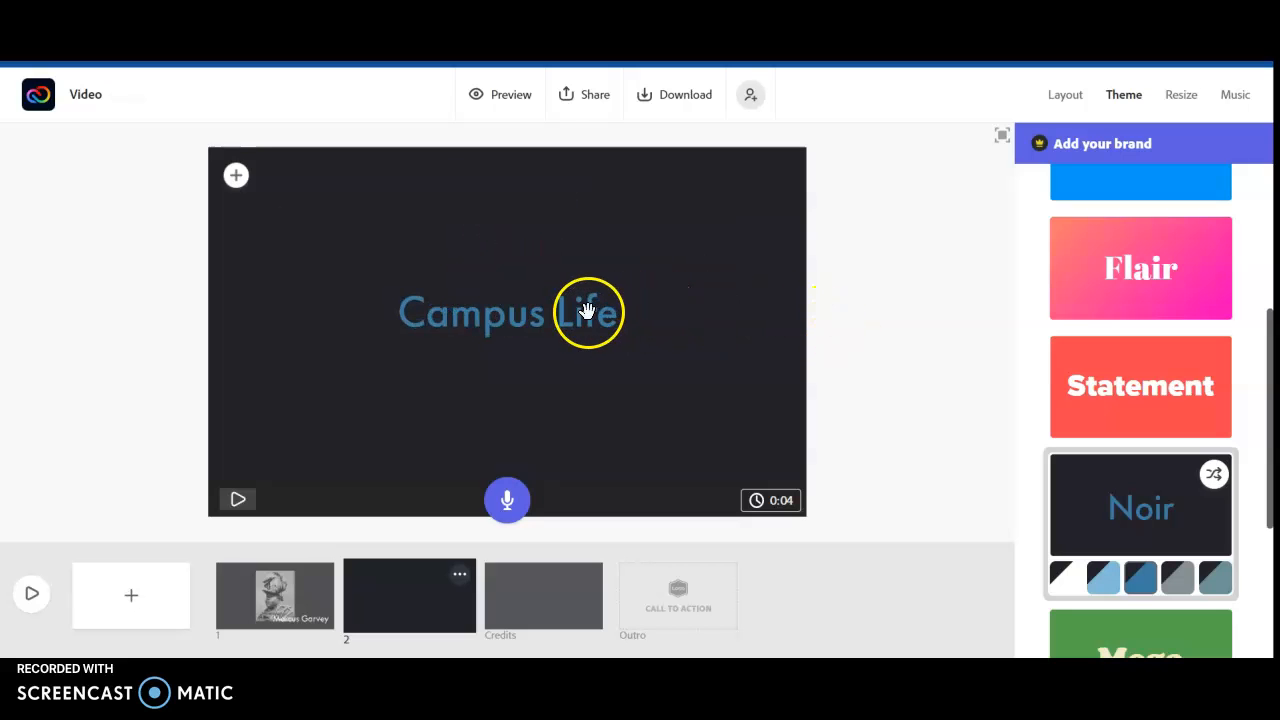
pyautogui.click(589, 313)
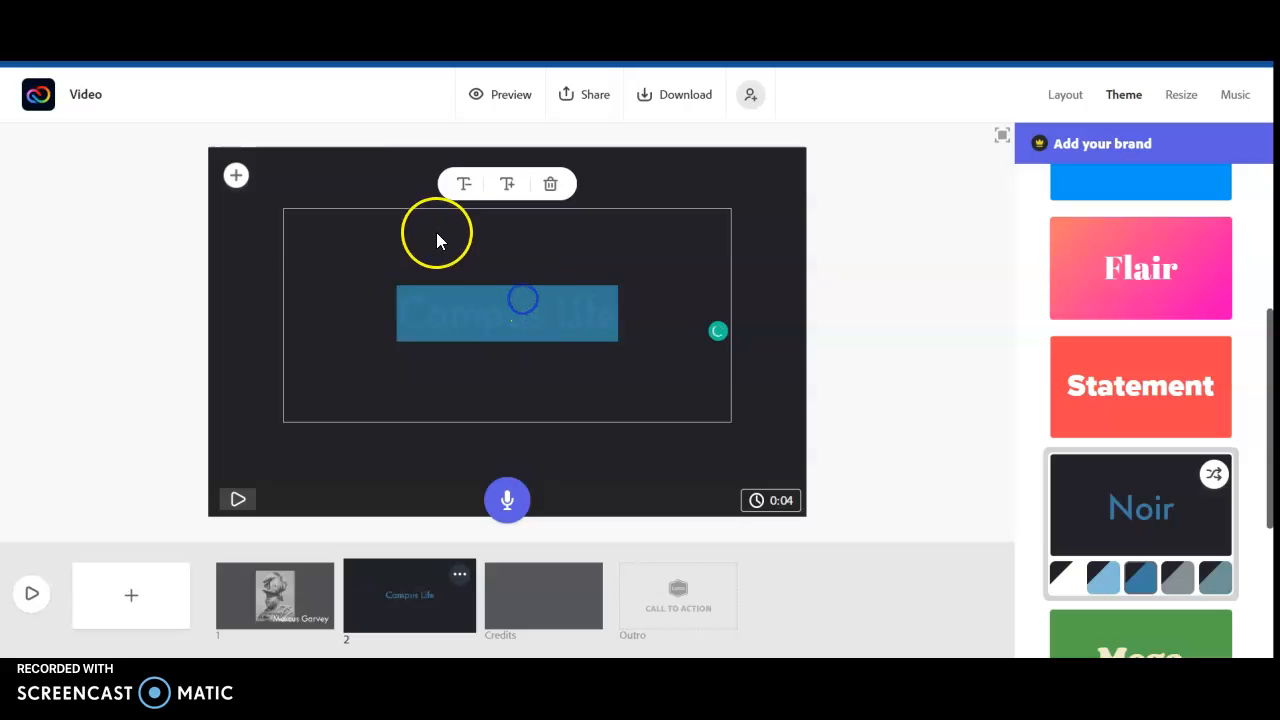
pyautogui.click(431, 323)
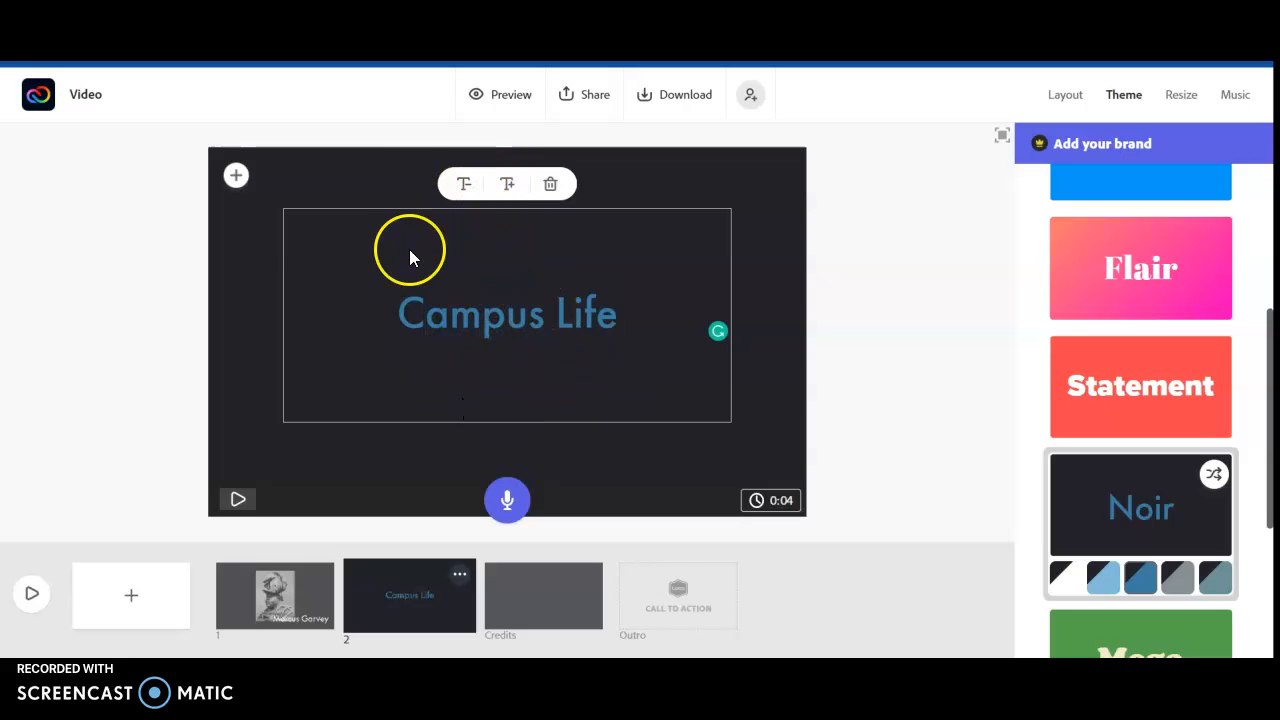
pyautogui.click(448, 322)
pyautogui.click(606, 401)
pyautogui.click(829, 379)
pyautogui.moveTo(600, 314); pyautogui.dragTo(374, 449)
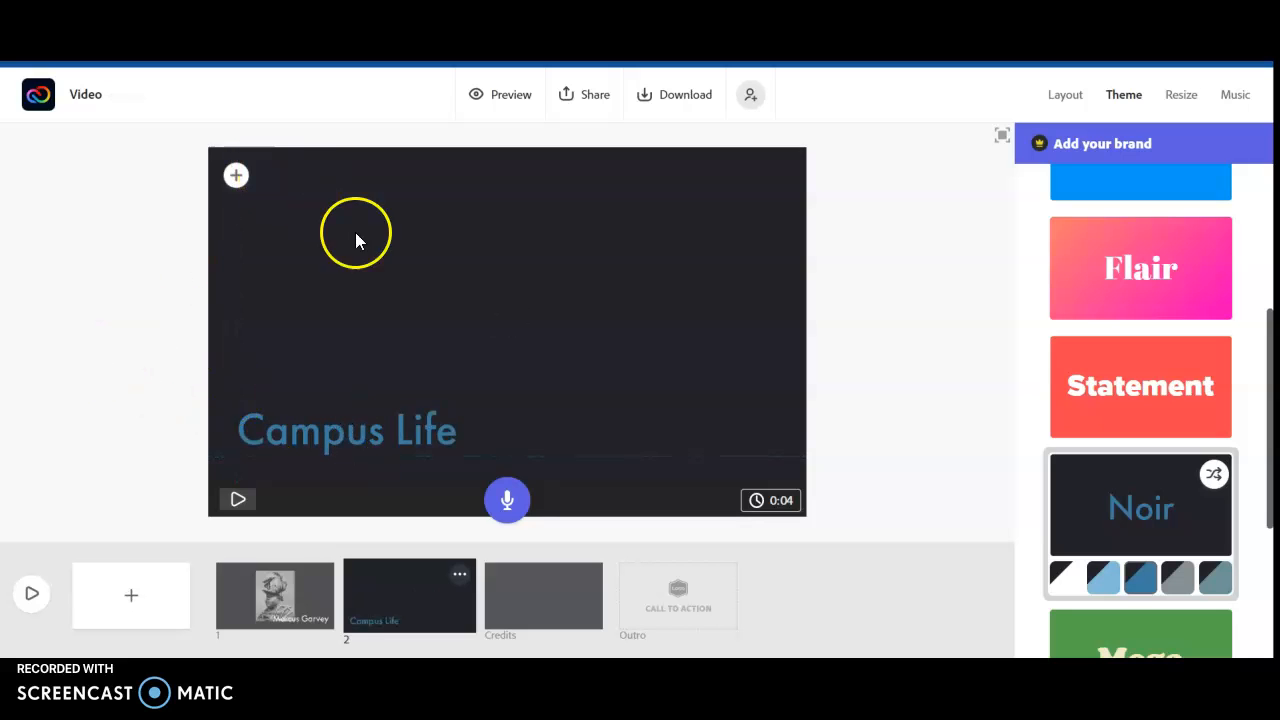
# Upload the picture file "stl" from the computer as the photo of the "Campus Life" slide.
pyautogui.click(235, 174)
pyautogui.click(369, 170)
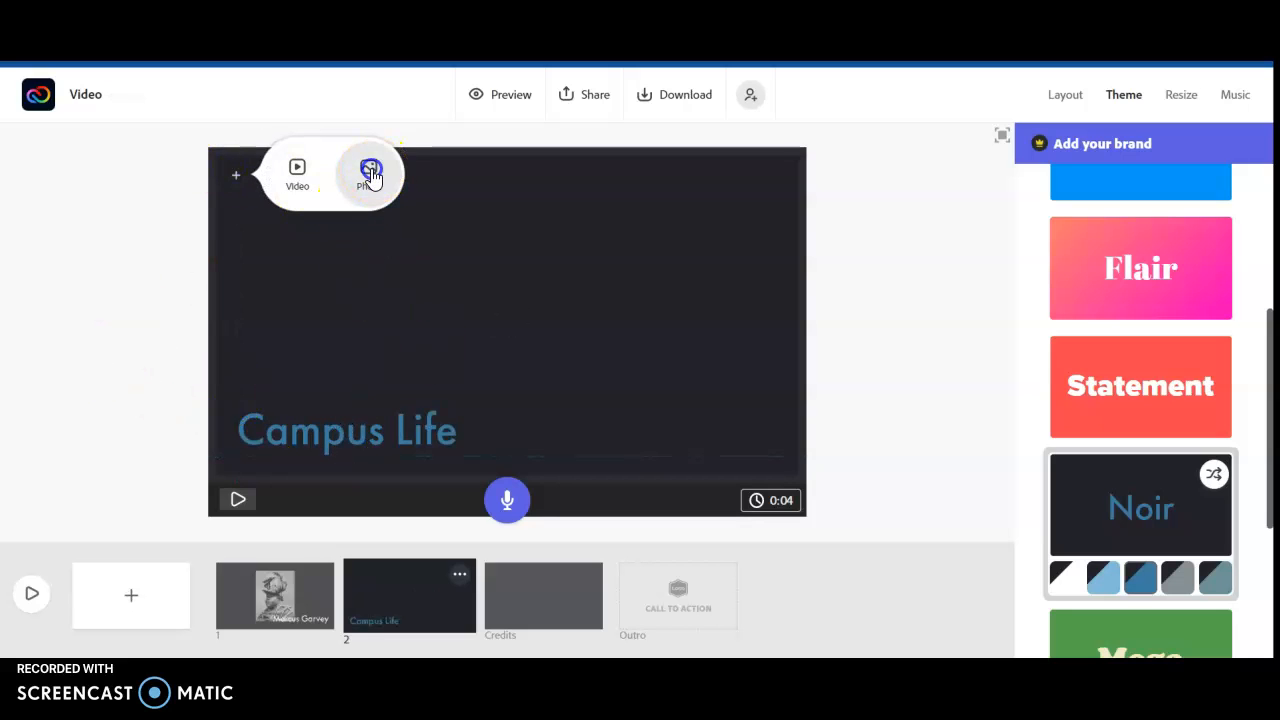
pyautogui.click(1110, 196)
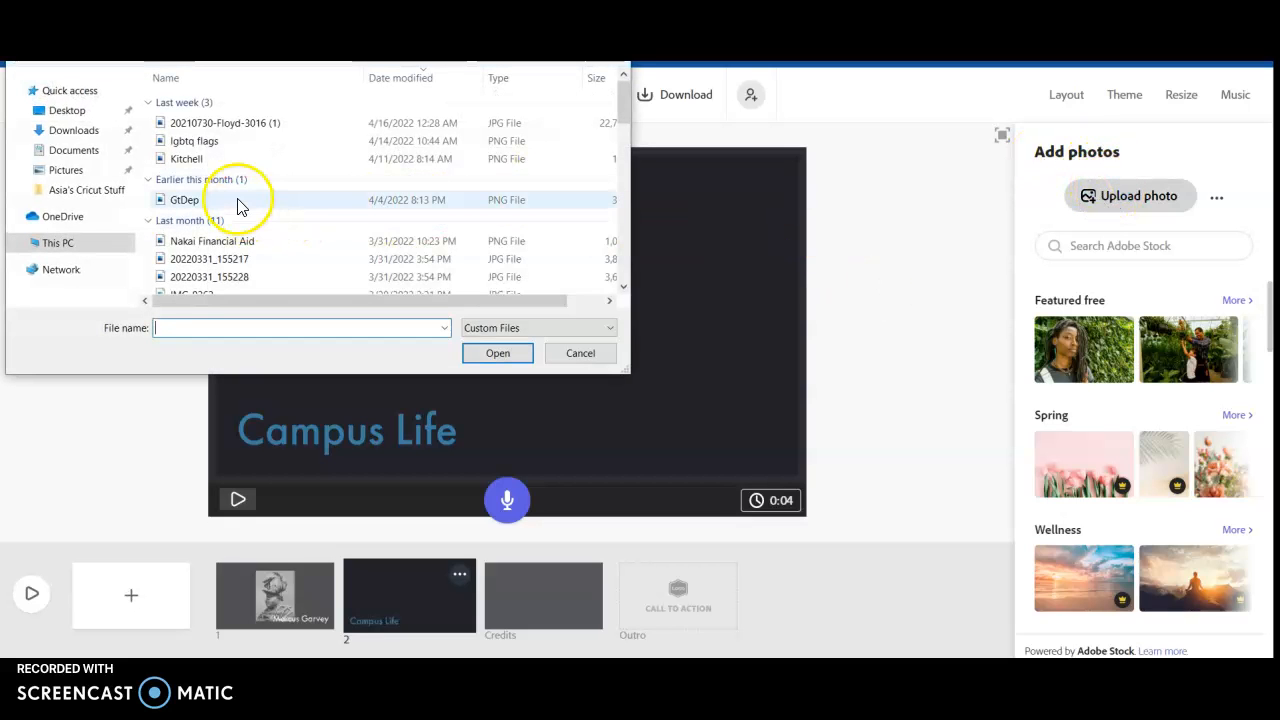
pyautogui.scroll(-3, 230, 200)
pyautogui.click(198, 209)
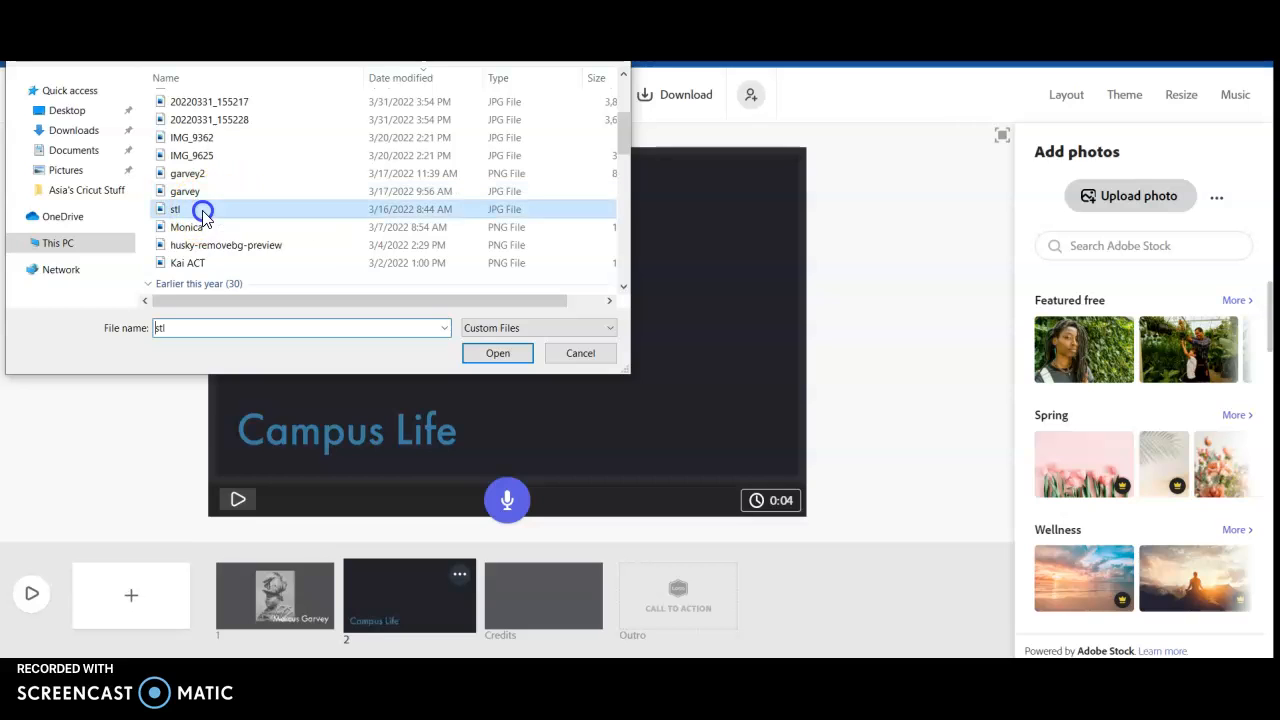
pyautogui.click(499, 354)
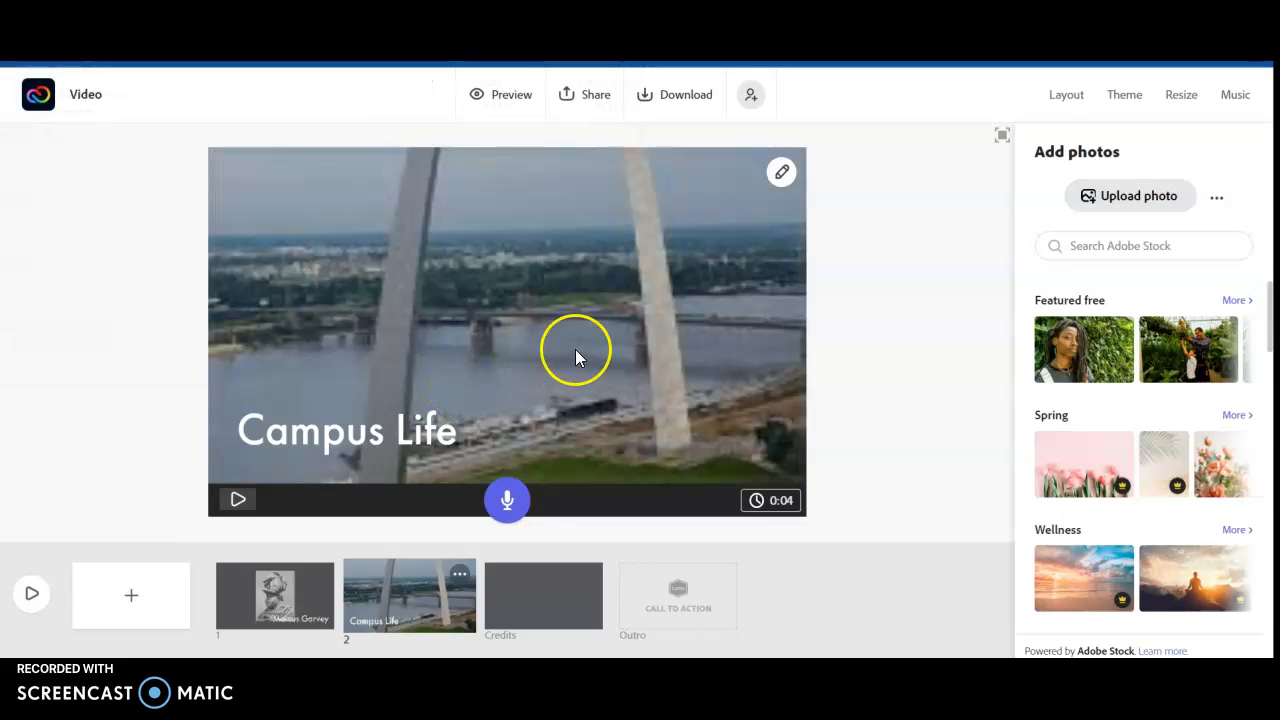
# Zoom out the arch photo on the second slide until the whole arch fits in the frame.
pyautogui.click(781, 172)
pyautogui.click(782, 230)
pyautogui.click(782, 230)
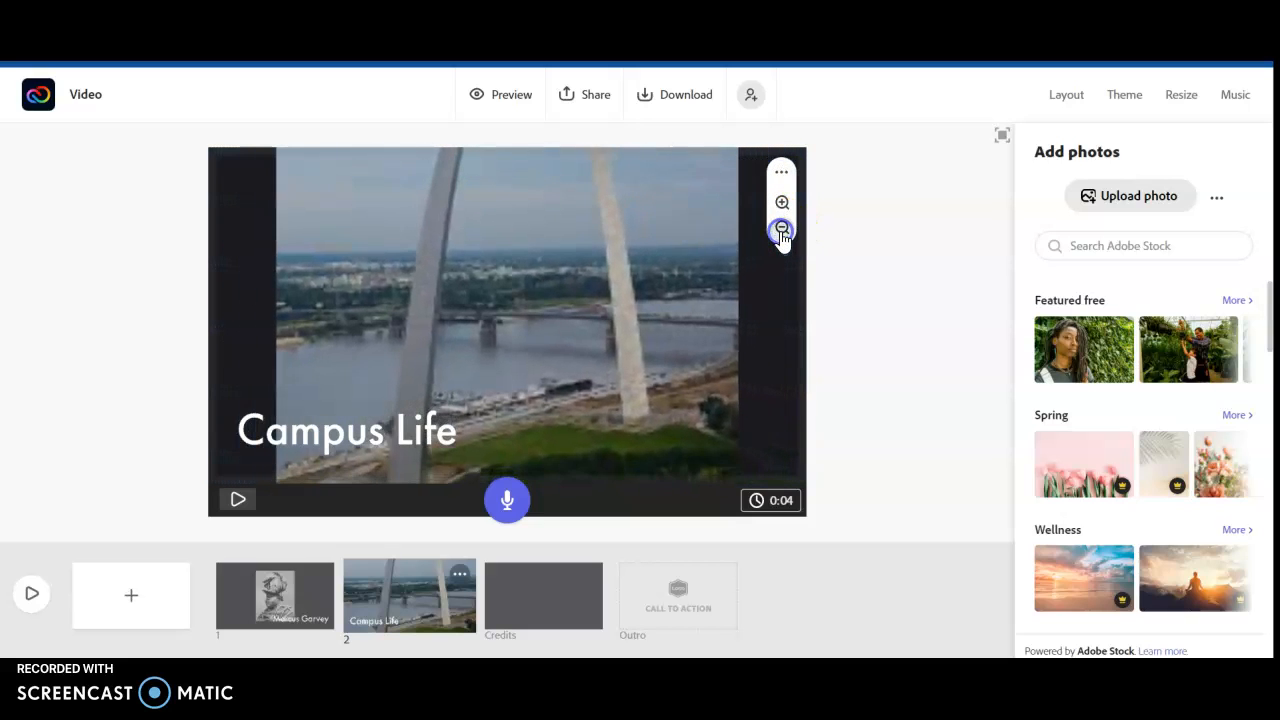
pyautogui.click(782, 230)
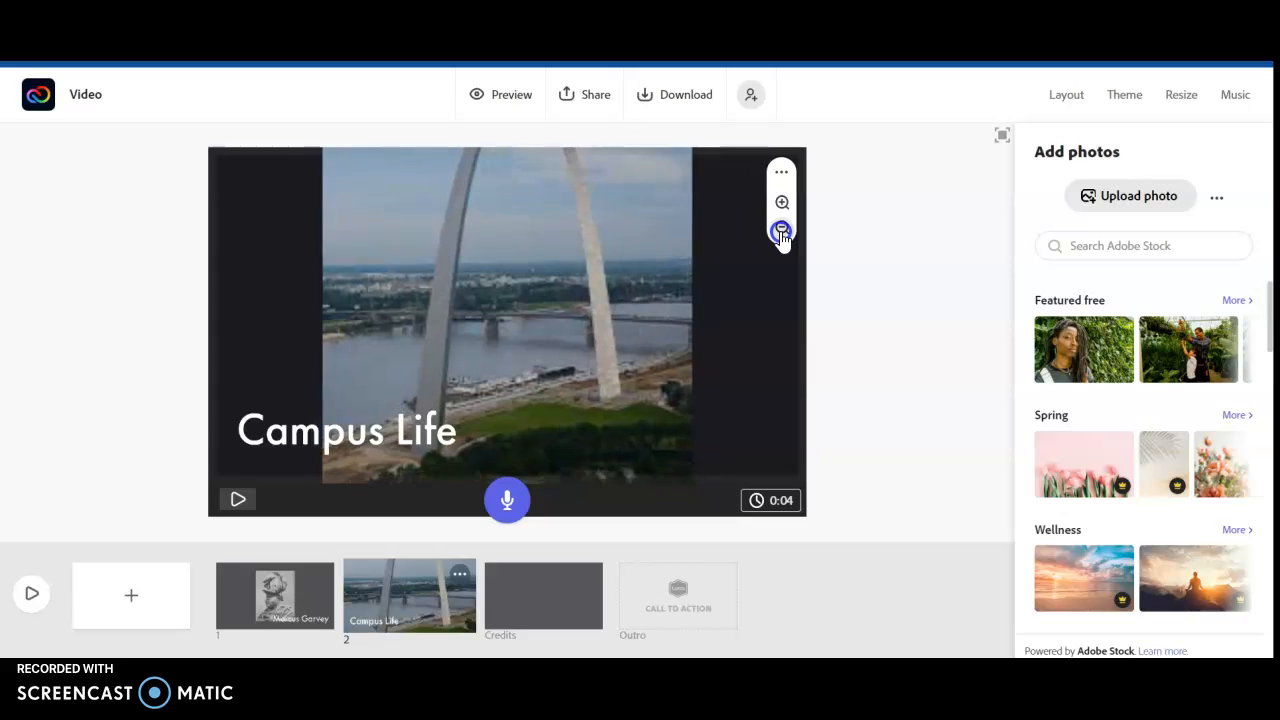
pyautogui.click(782, 230)
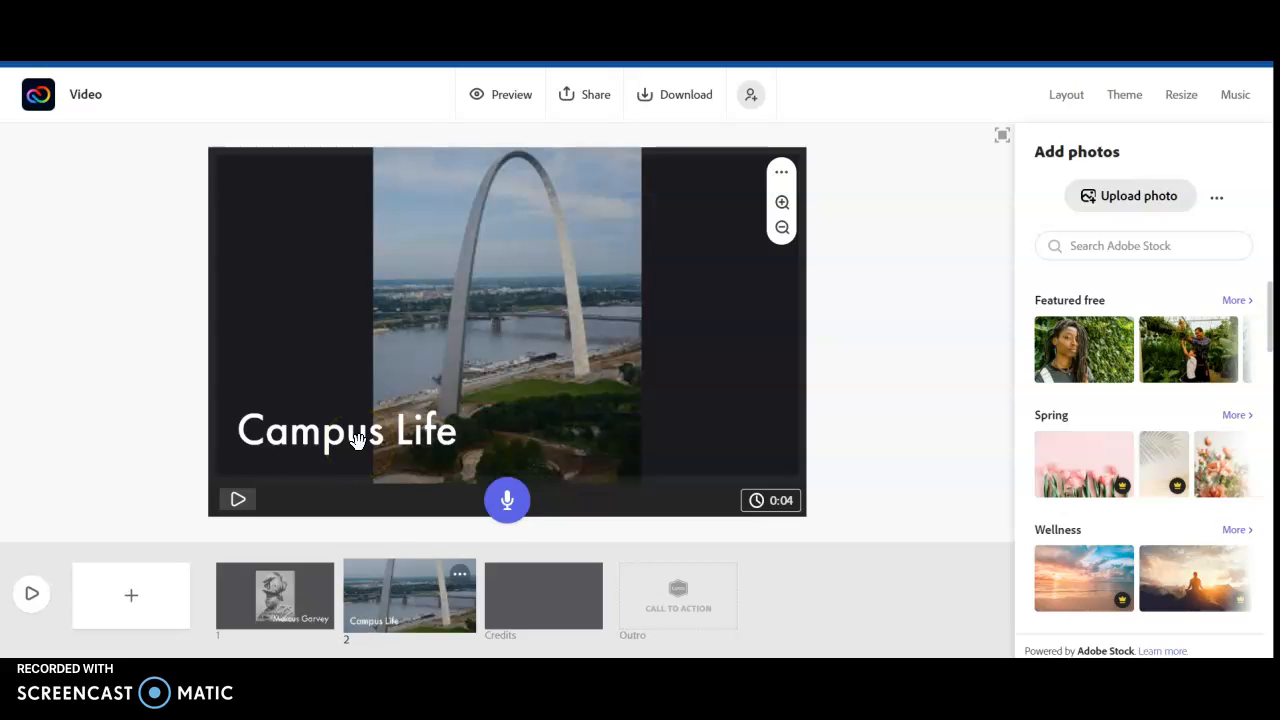
# Record a voice narration of about 18 seconds on the "Campus Life" slide and play it back.
pyautogui.click(517, 510)
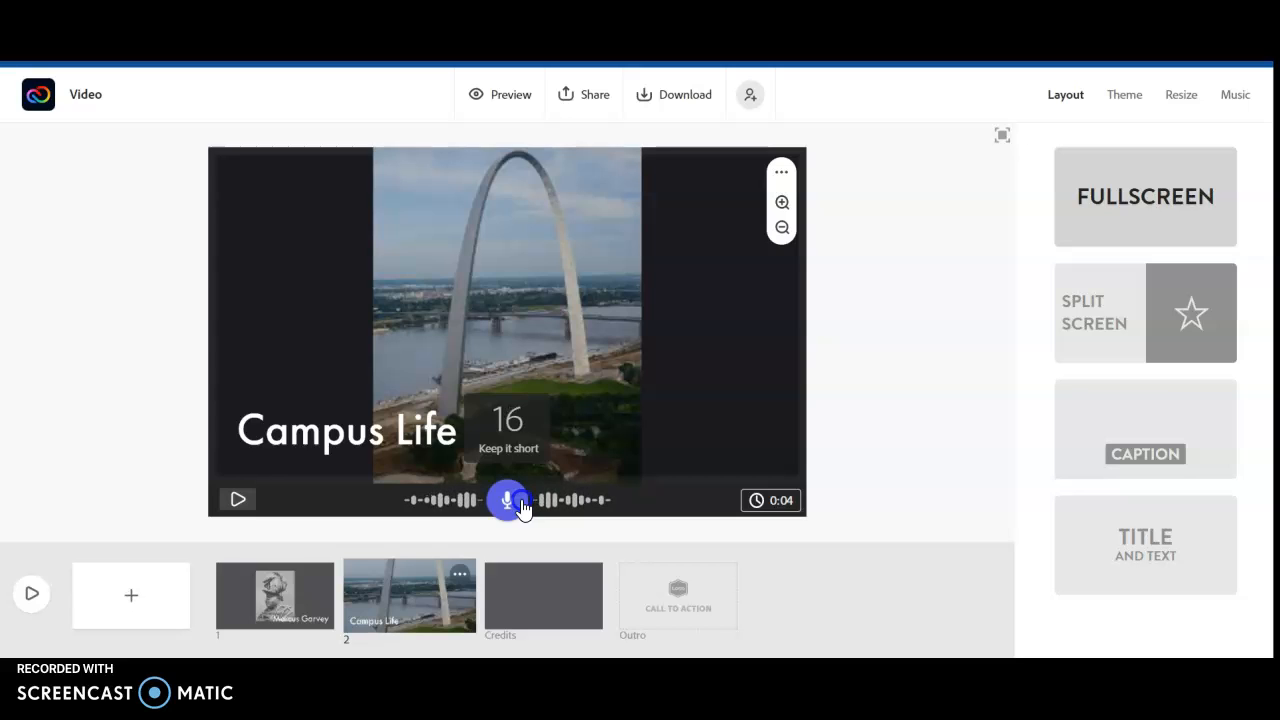
pyautogui.click(521, 507)
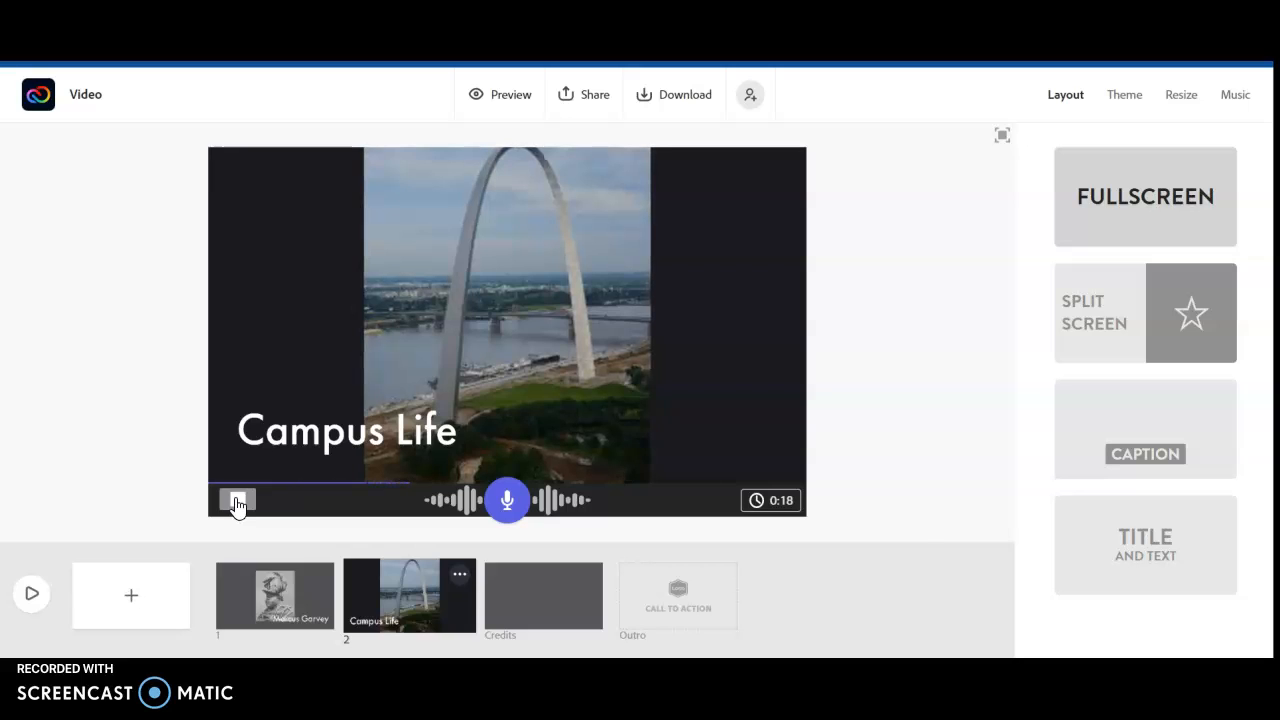
pyautogui.click(237, 501)
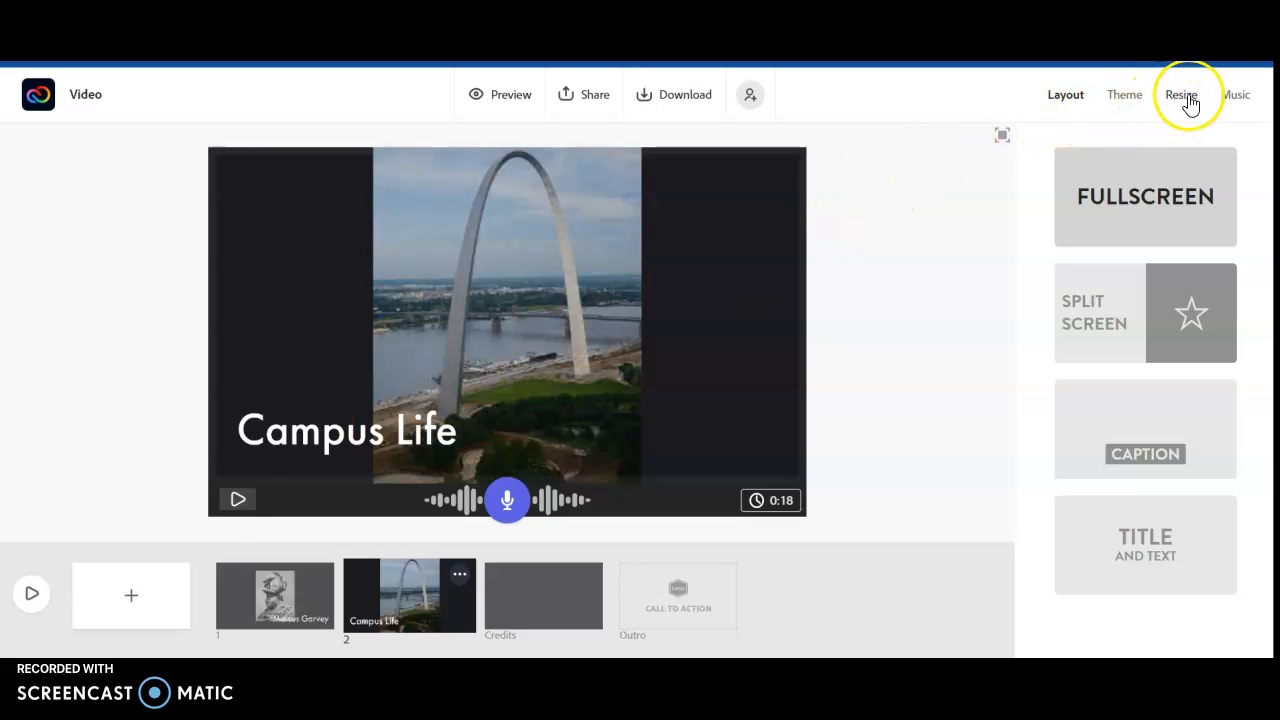
# Browse the background music tracks and listen to a sample of "Distant Telegram" in the Thoughtful group.
pyautogui.click(1236, 96)
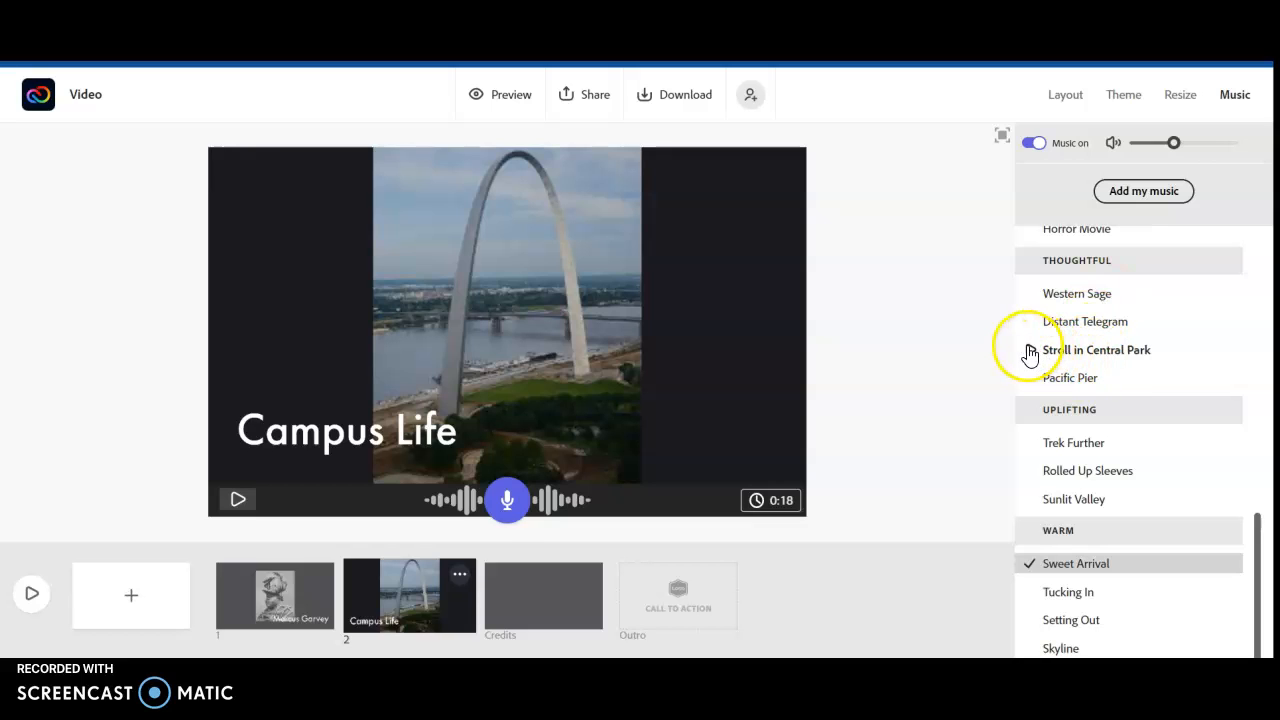
pyautogui.moveTo(1029, 325)
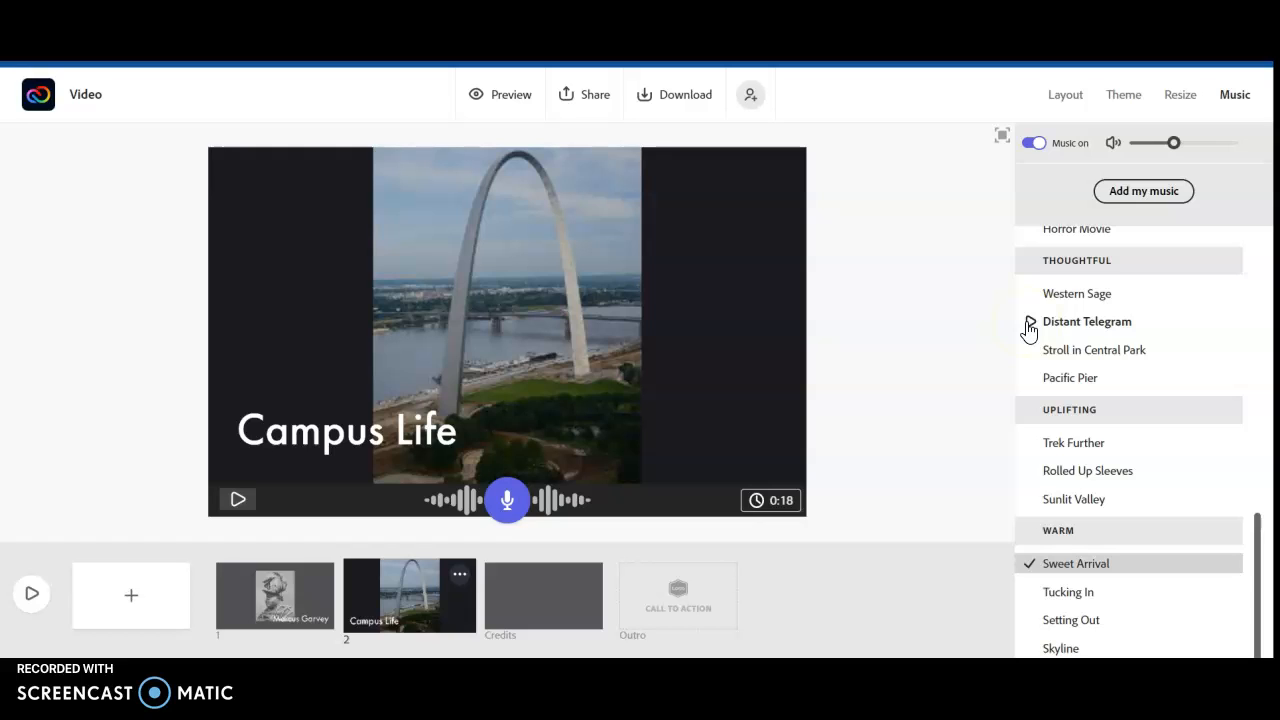
pyautogui.click(1029, 323)
pyautogui.click(1030, 324)
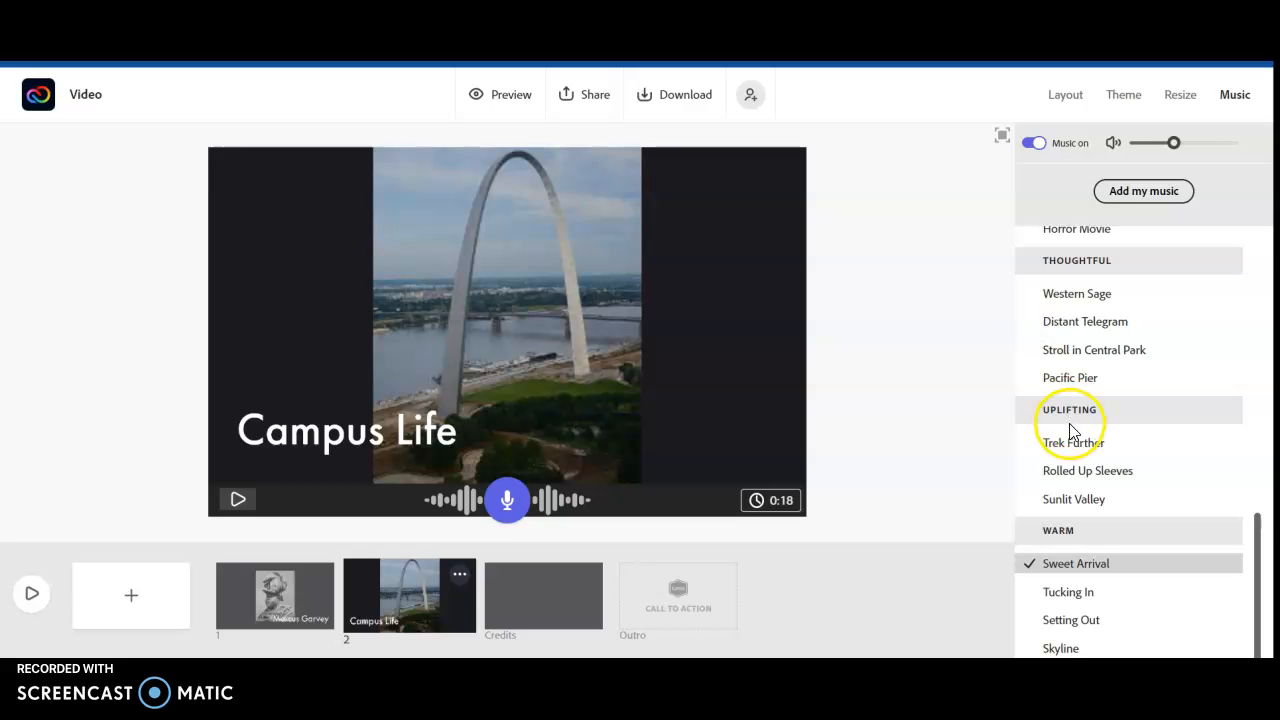
# Listen to "Warm Pie" in the Relaxed music group and set it as the video's background track.
pyautogui.scroll(5, 1069, 425)
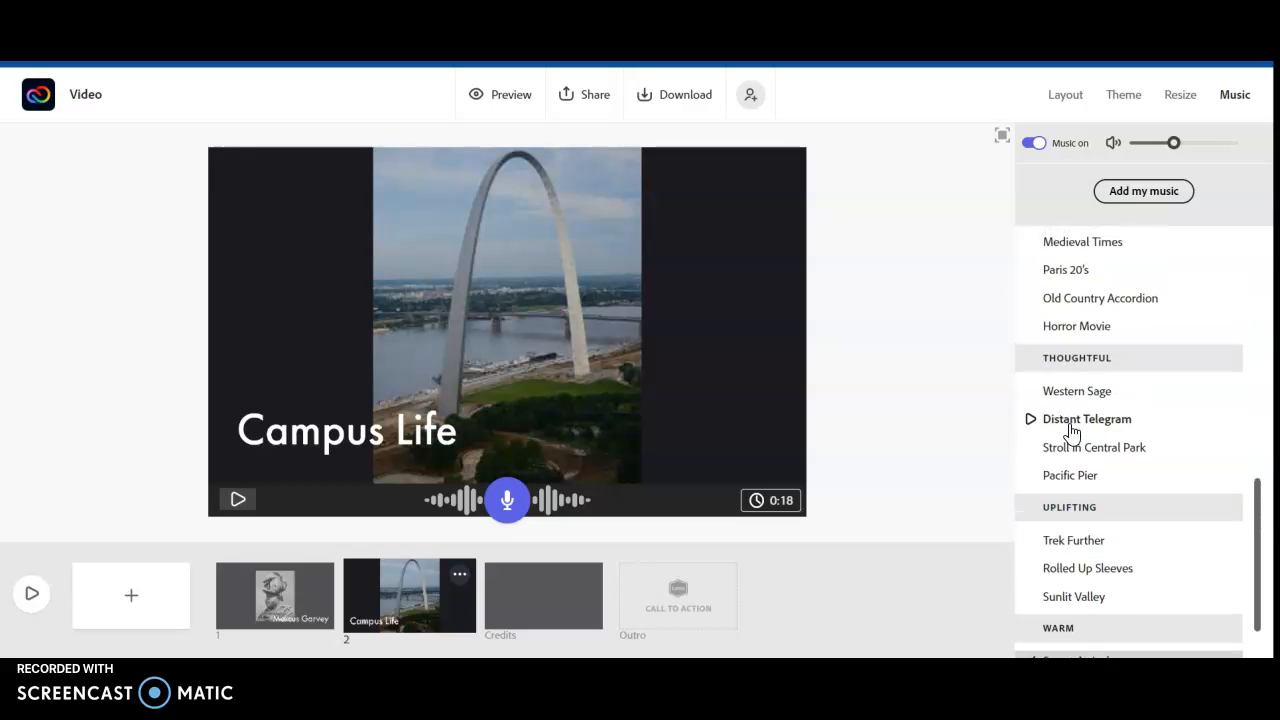
pyautogui.scroll(3, 1069, 428)
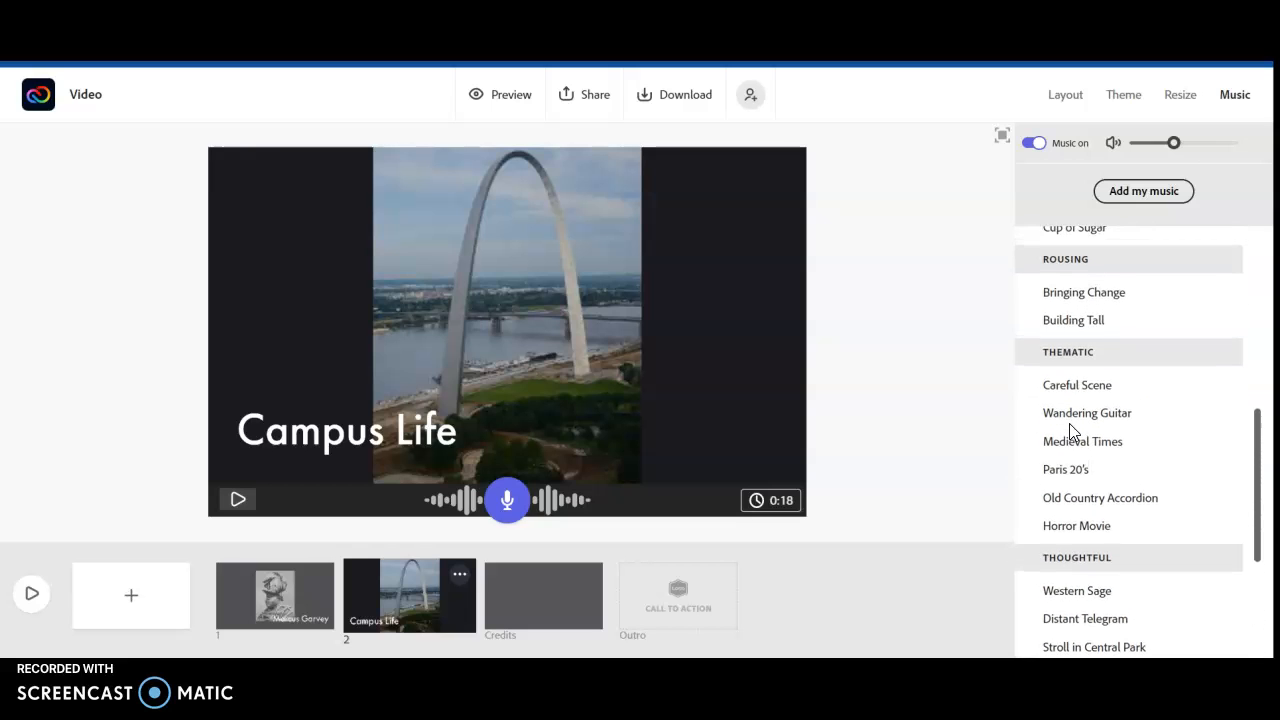
pyautogui.scroll(3, 1069, 428)
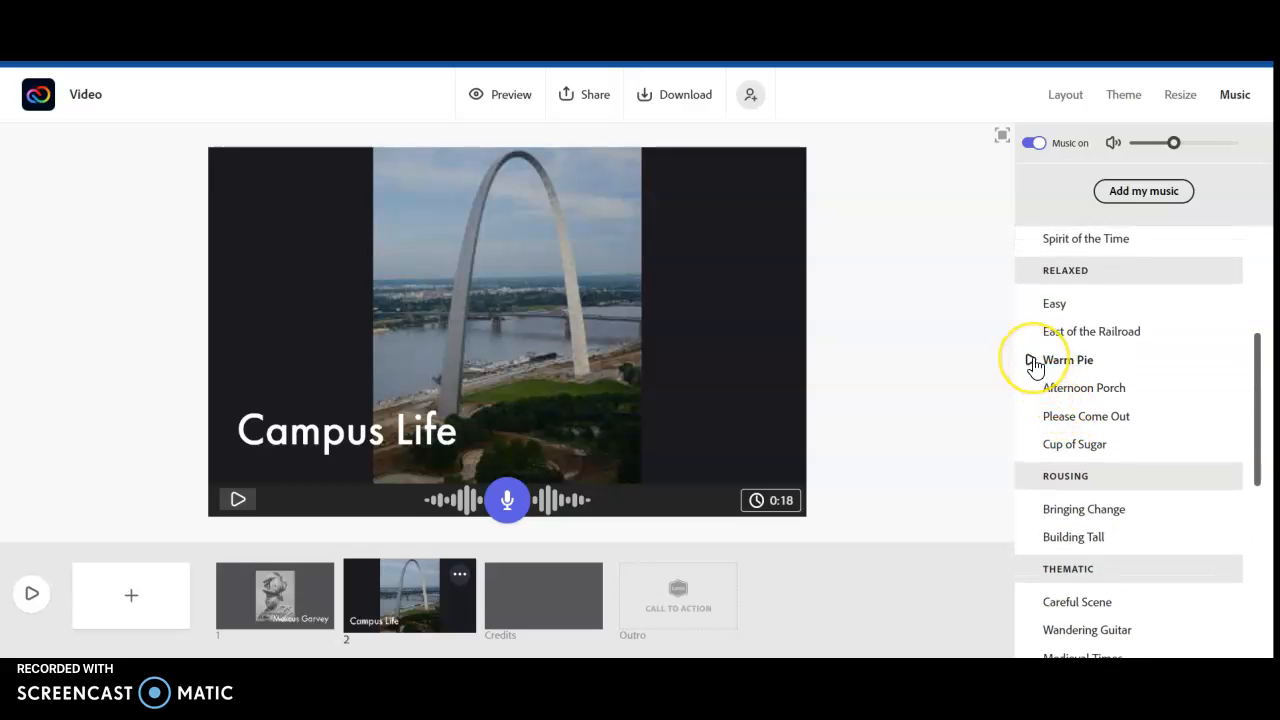
pyautogui.click(1031, 361)
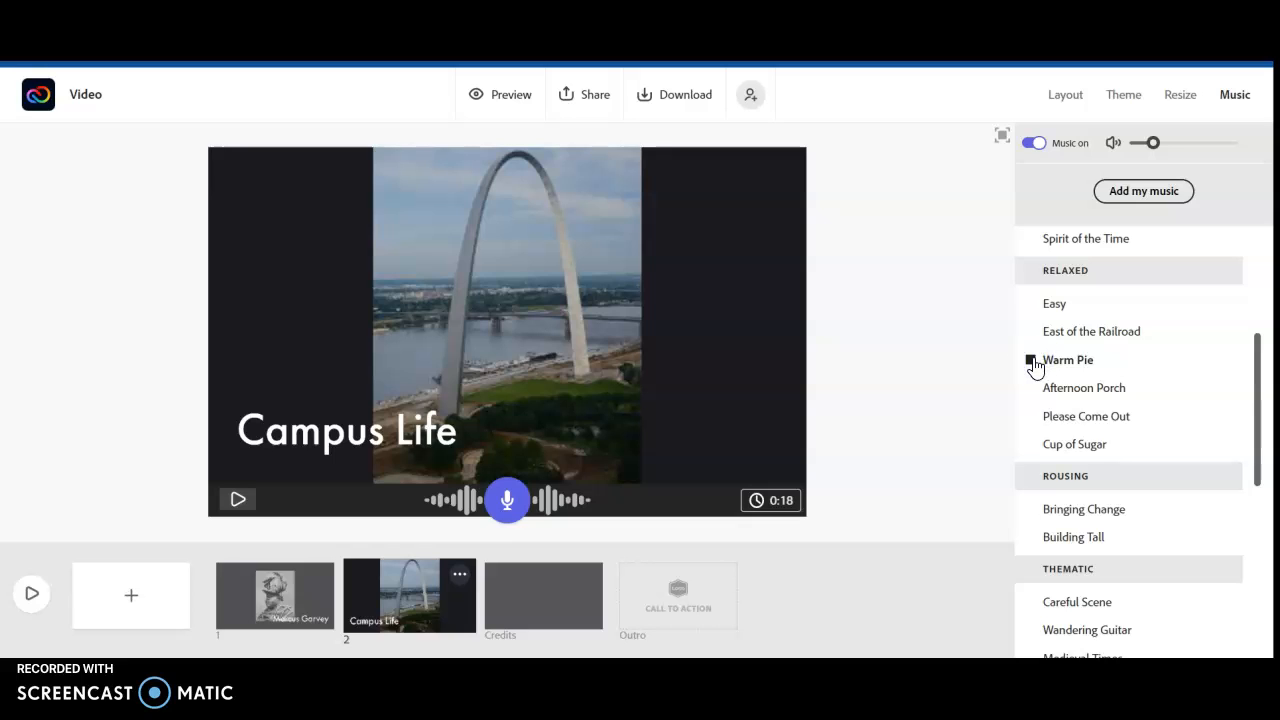
pyautogui.click(1032, 364)
pyautogui.click(1056, 362)
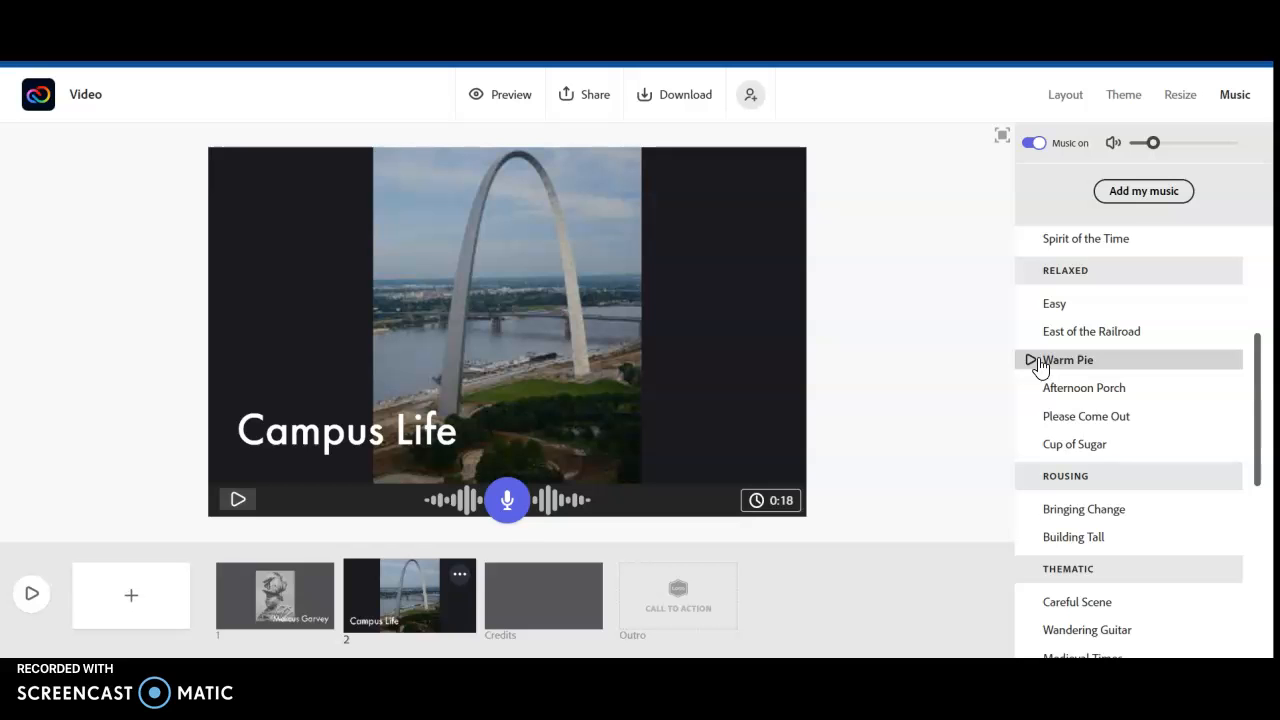
pyautogui.click(1040, 362)
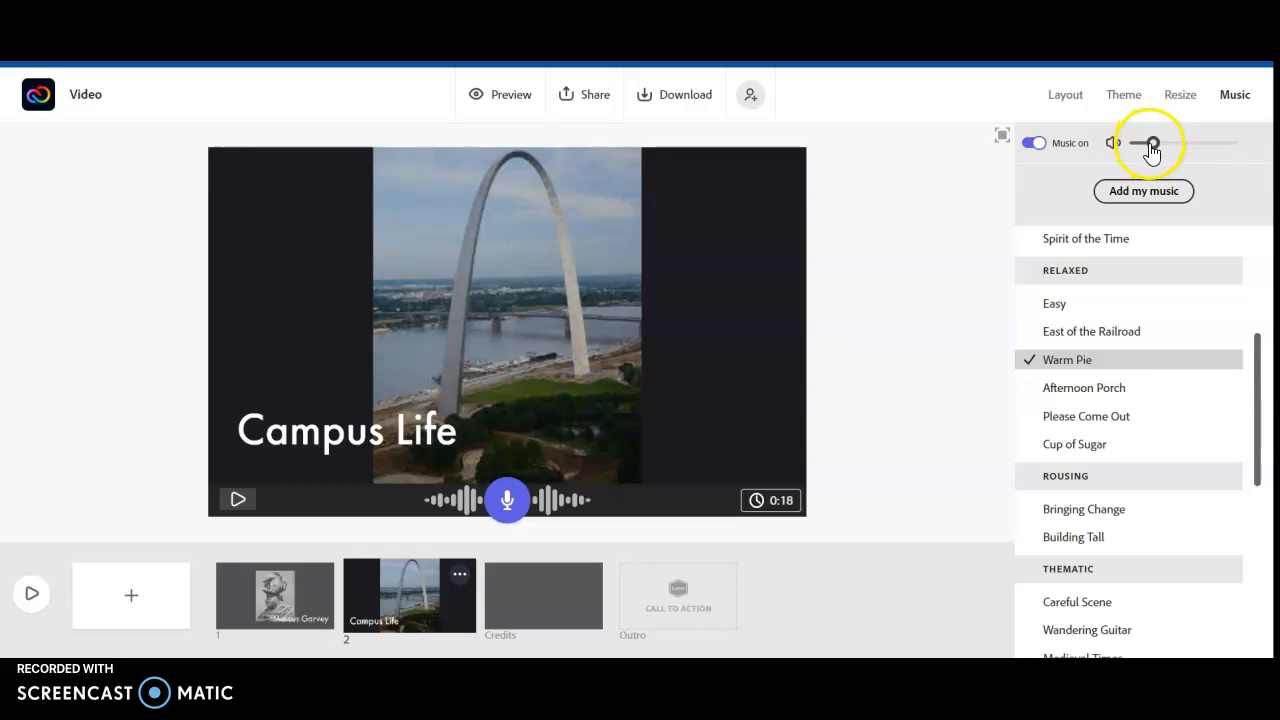
# Lower the background music volume slightly, preview the whole video from the start and close the preview.
pyautogui.moveTo(1153, 143)
pyautogui.mouseDown()
pyautogui.moveTo(1173, 147)
pyautogui.moveTo(1147, 147)
pyautogui.mouseUp()
pyautogui.click(1147, 147)
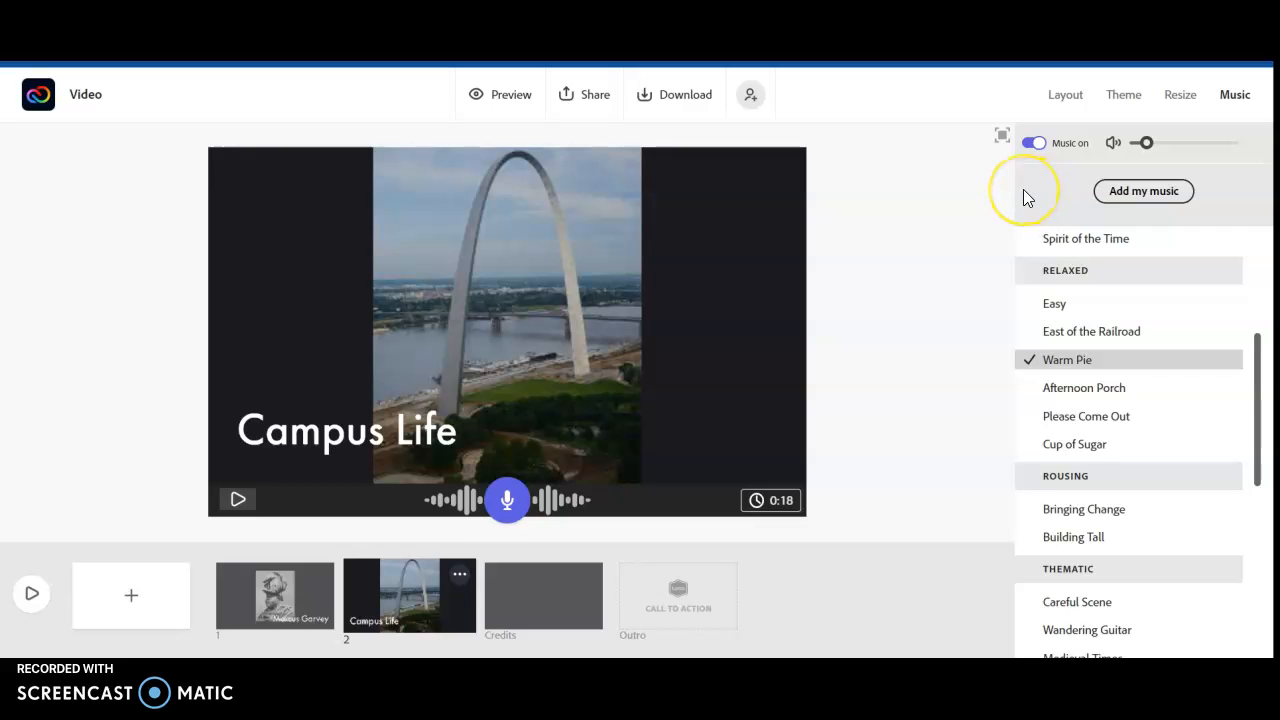
pyautogui.click(32, 596)
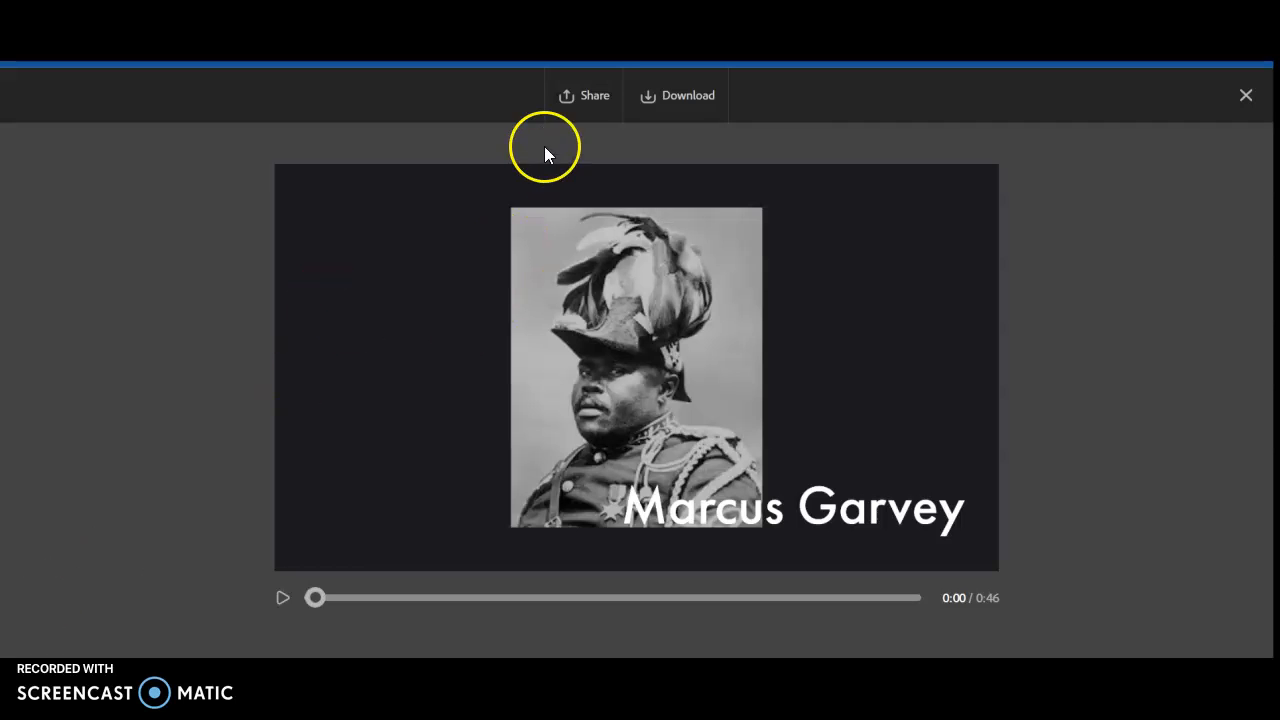
pyautogui.click(1243, 96)
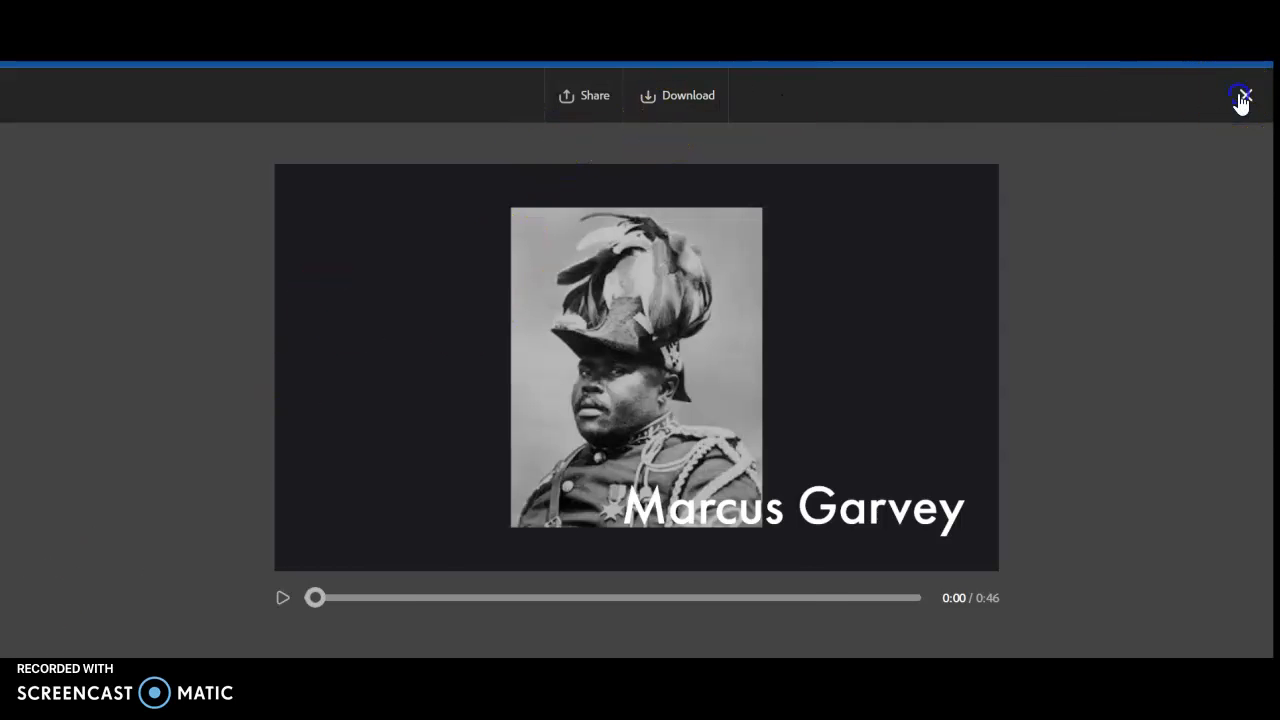